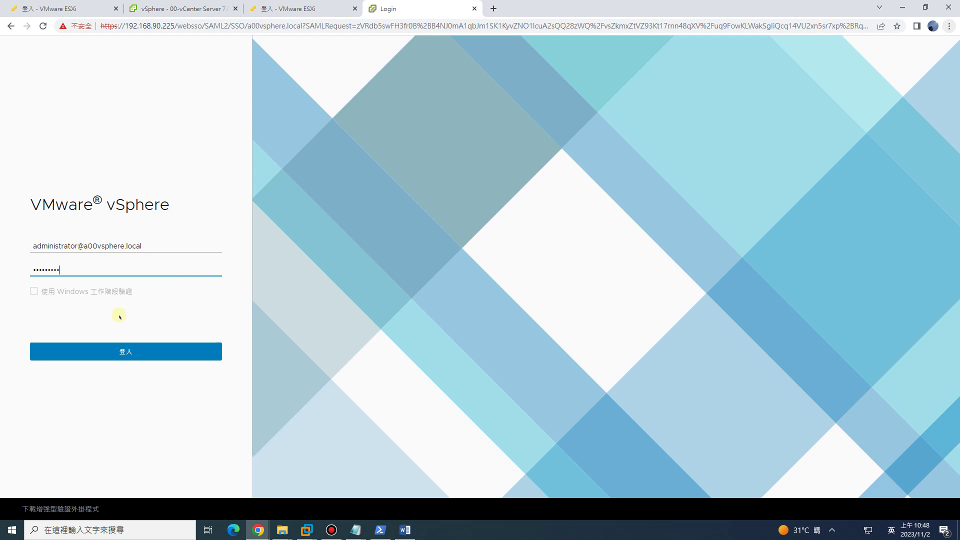
Log in to the new vCenter, then bring up the Notepad ESXi upgrade checklist at the vCenter 6.7 backup step.
click(123, 350)
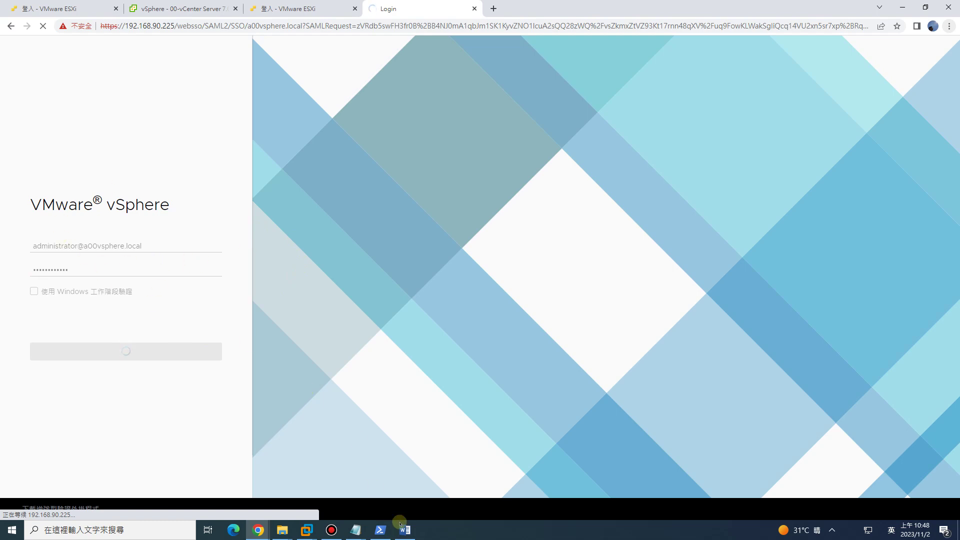
click(356, 530)
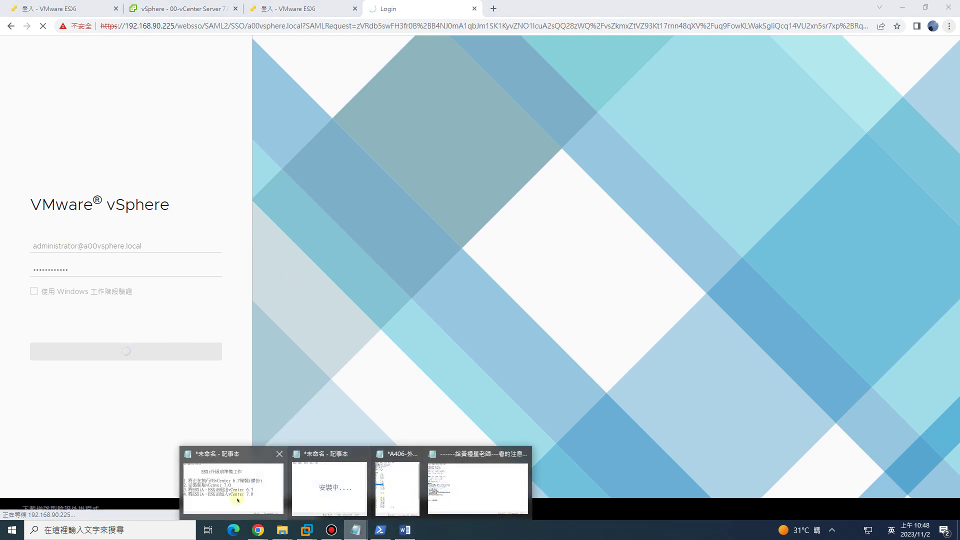
click(235, 495)
drag(260, 214, 395, 210)
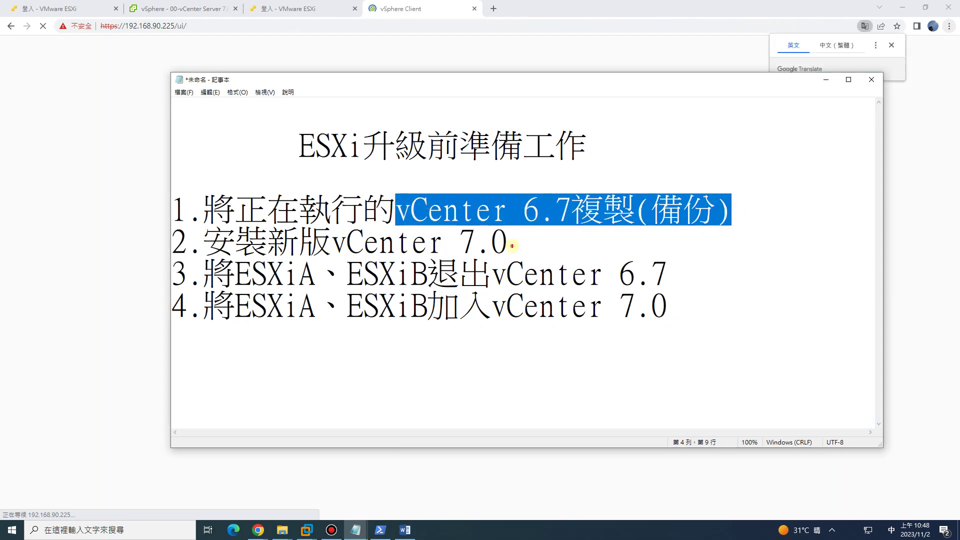
Insert the note '登入到 vCenter7.0' below checklist step 2 about installing vCenter 7.0.
drag(510, 243, 214, 235)
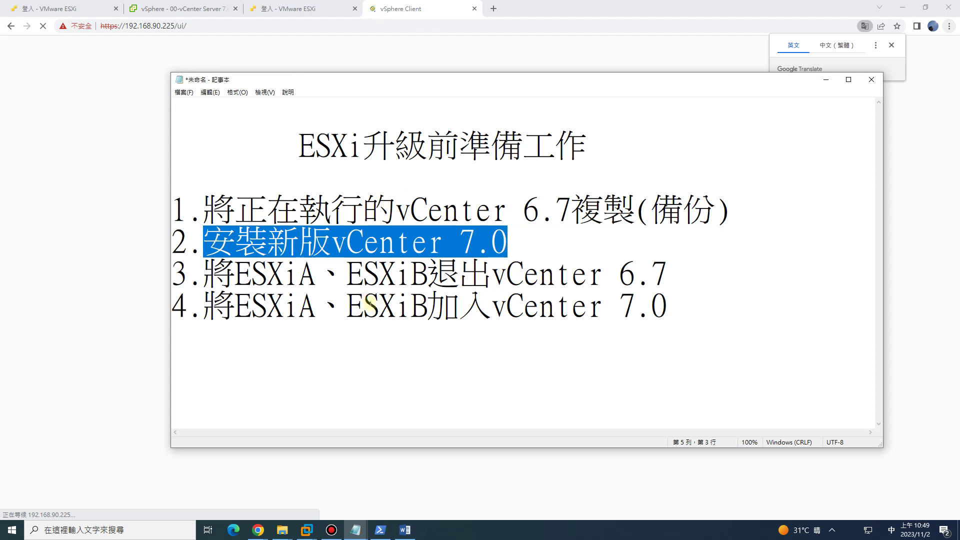
click(475, 245)
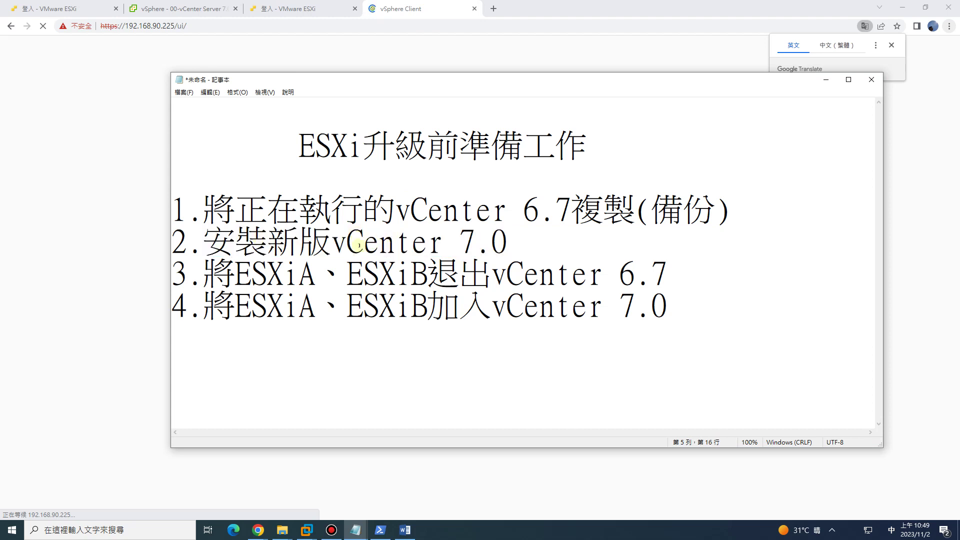
click(511, 245)
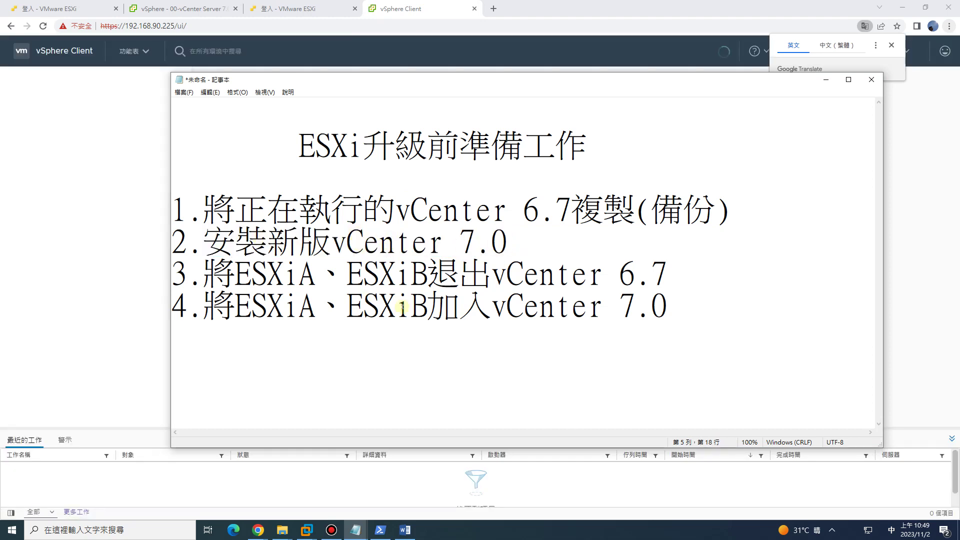
key(Return)
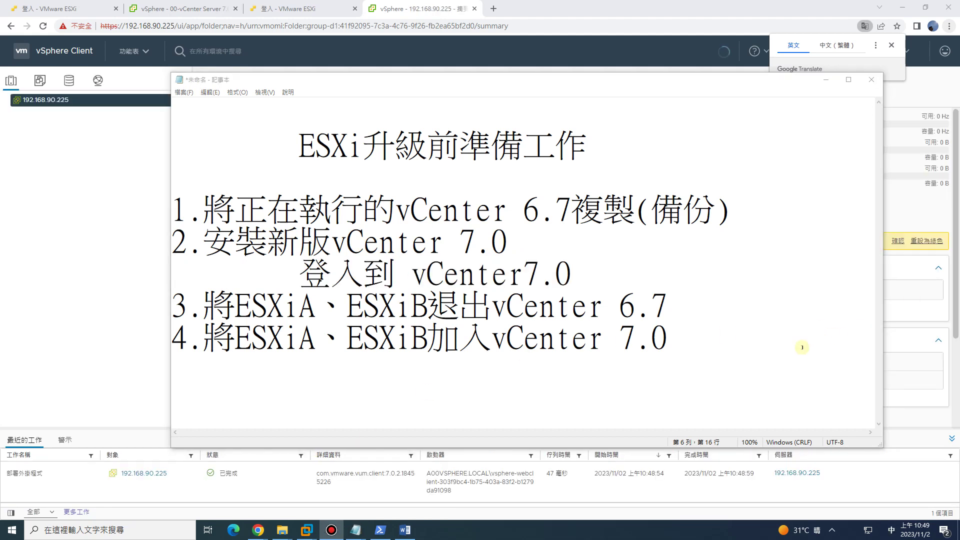
drag(302, 277, 566, 275)
click(110, 223)
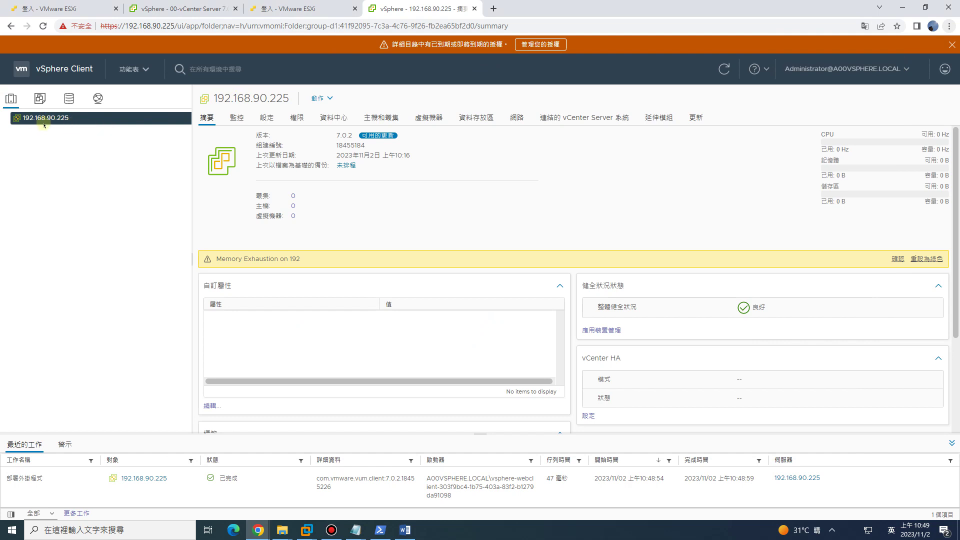
Dismiss the license banner and add datacenter 00Datacenter under 192.168.90.225, then expand it.
click(950, 45)
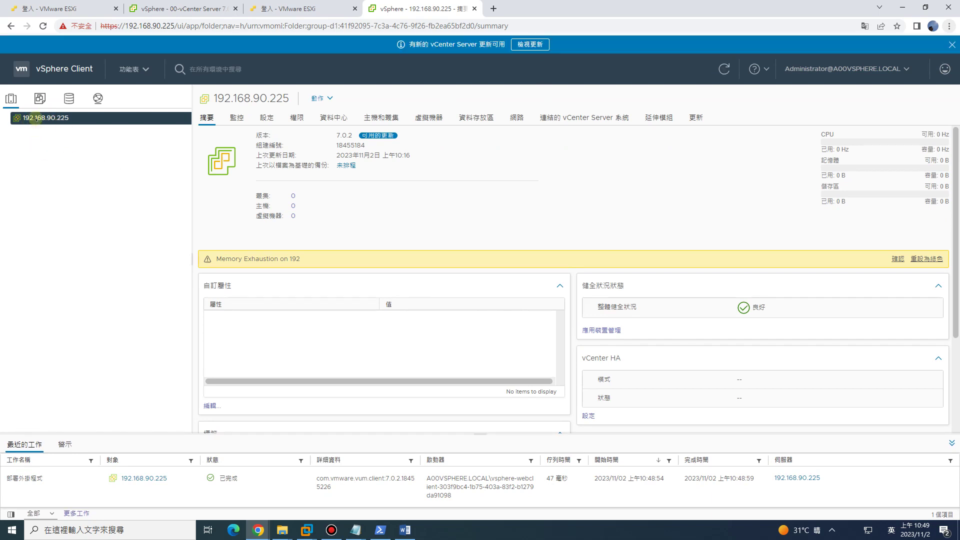
right_click(36, 119)
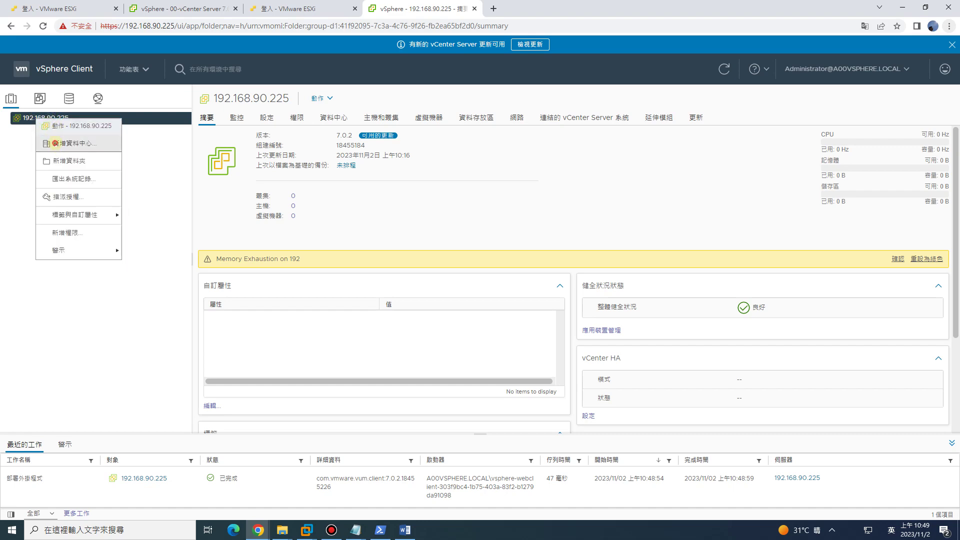
click(55, 143)
click(518, 260)
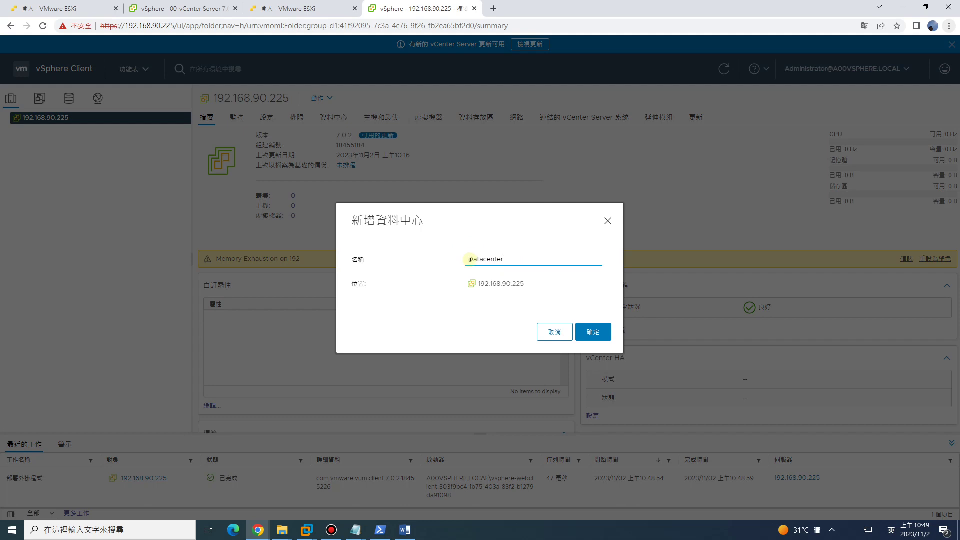
key(Home)
text(00)
click(600, 334)
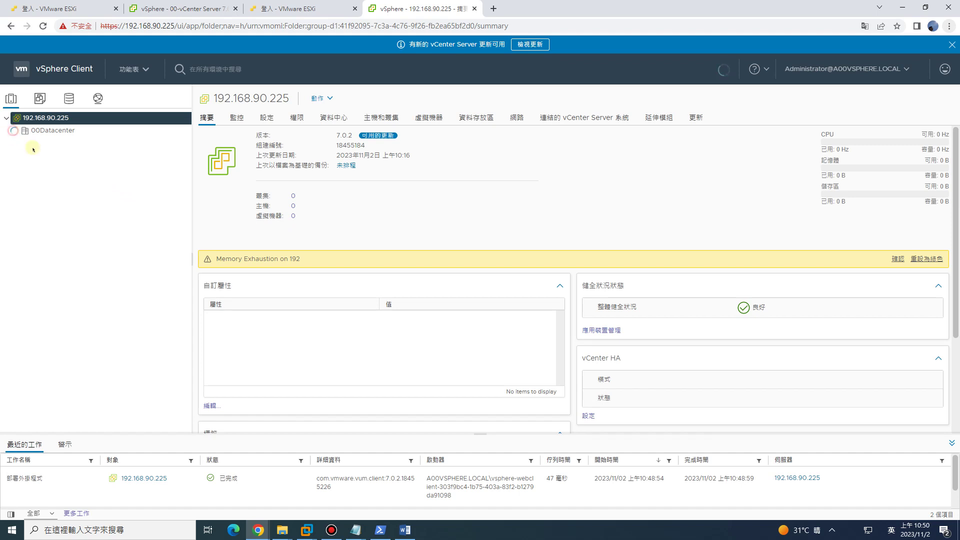
click(14, 131)
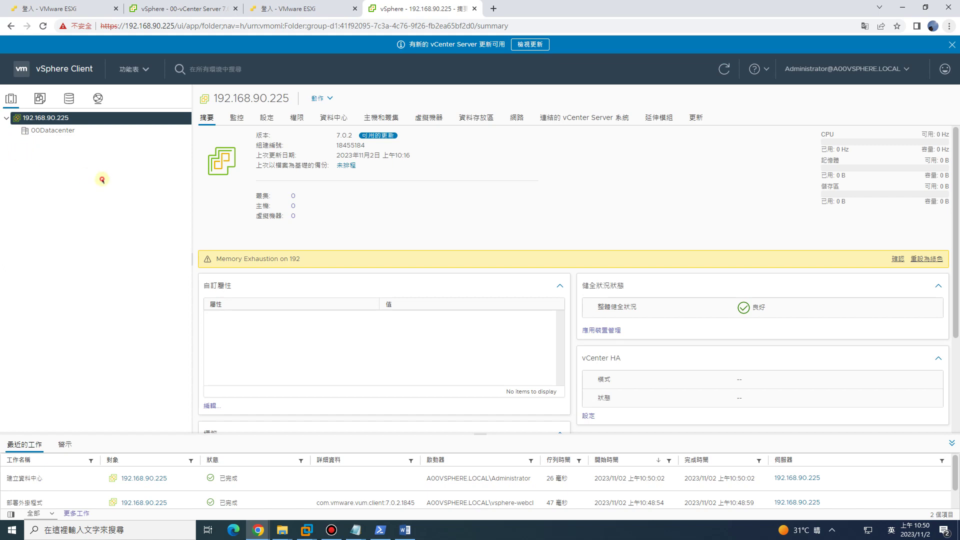
right_click(52, 131)
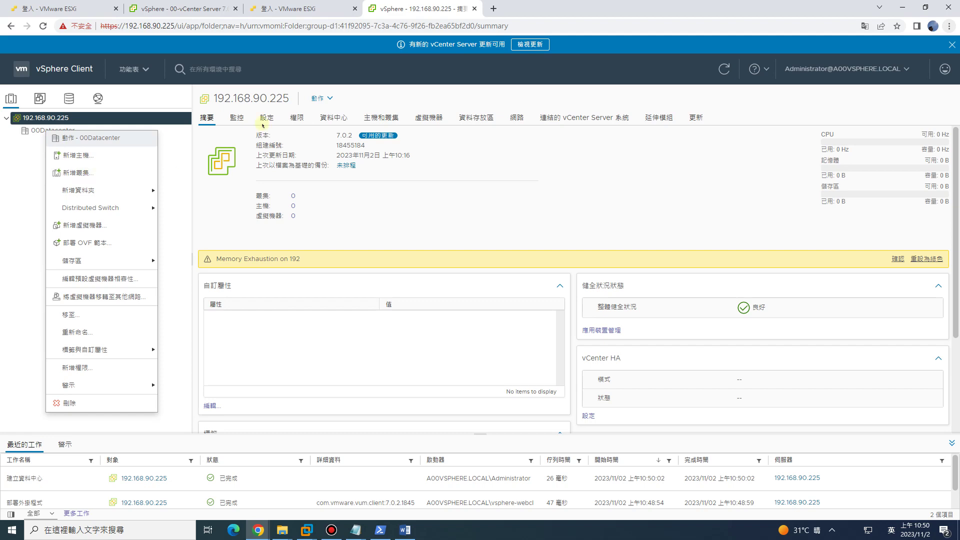
click(189, 9)
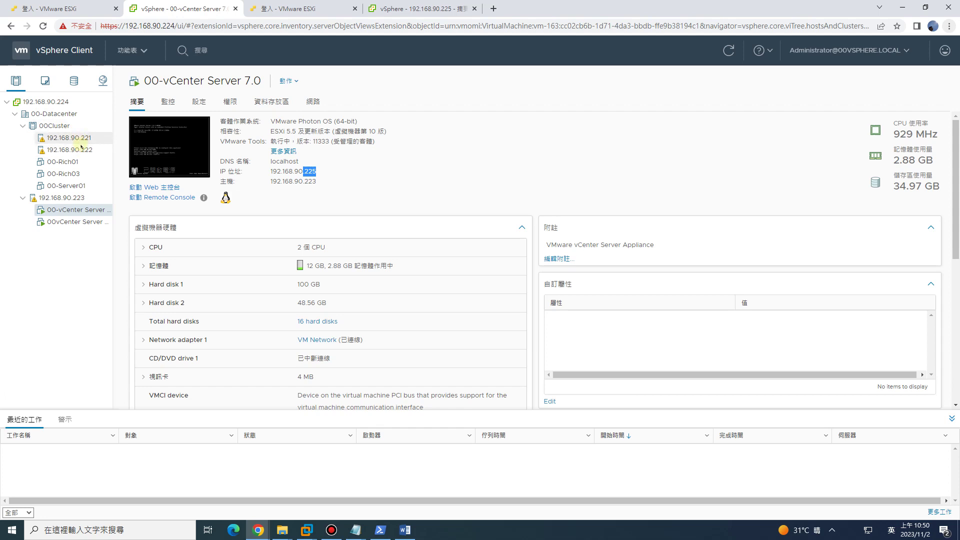
click(51, 126)
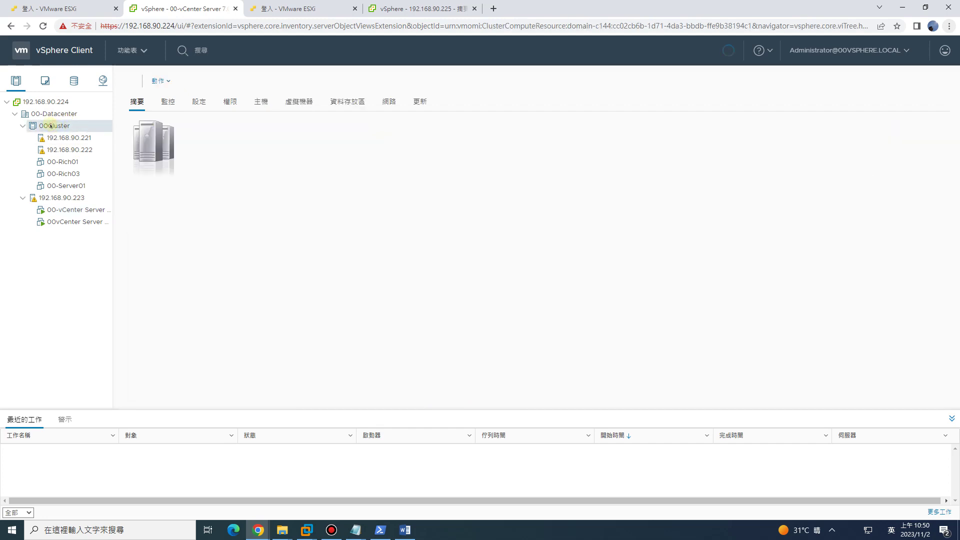
click(418, 9)
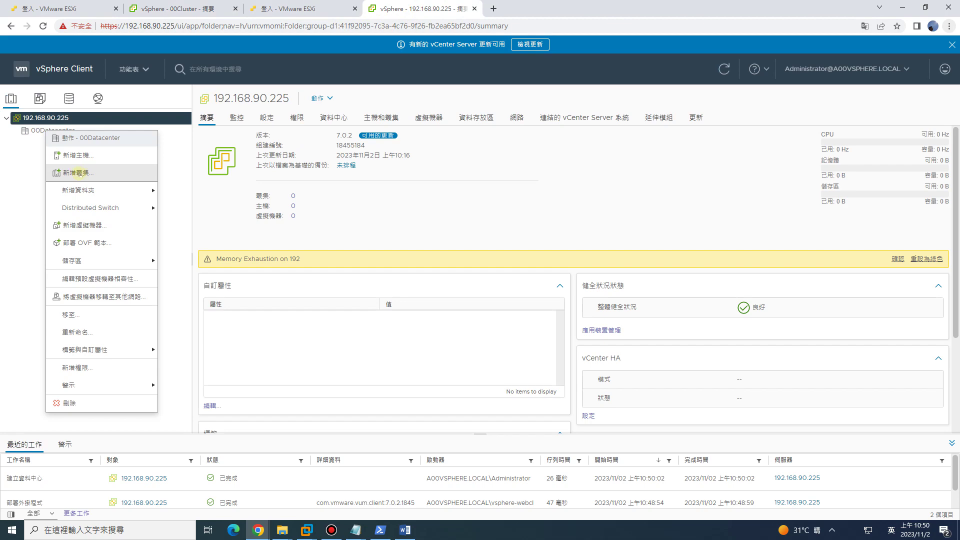
click(20, 163)
Add cluster 00Cluster to 00Datacenter with vSphere DRS and vSphere HA switched on.
click(53, 130)
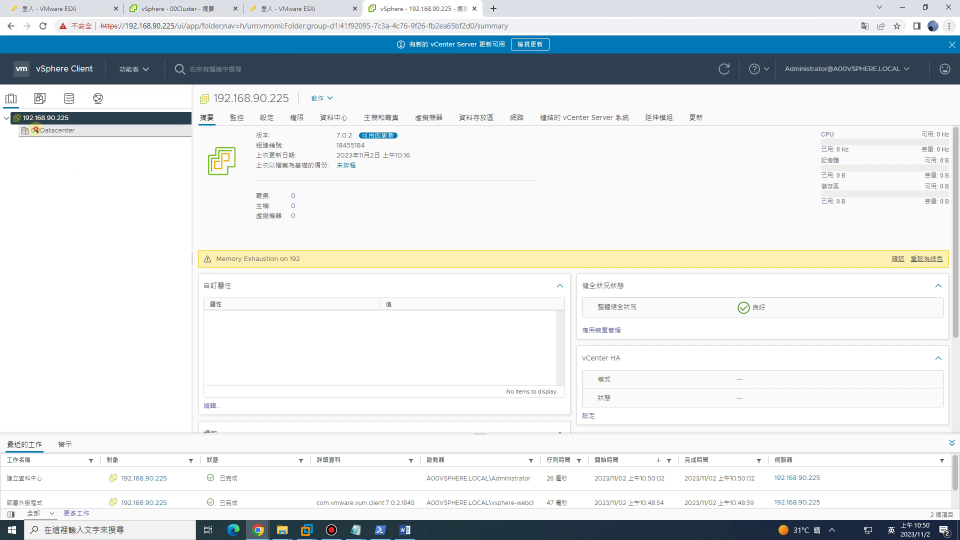
right_click(55, 131)
click(76, 167)
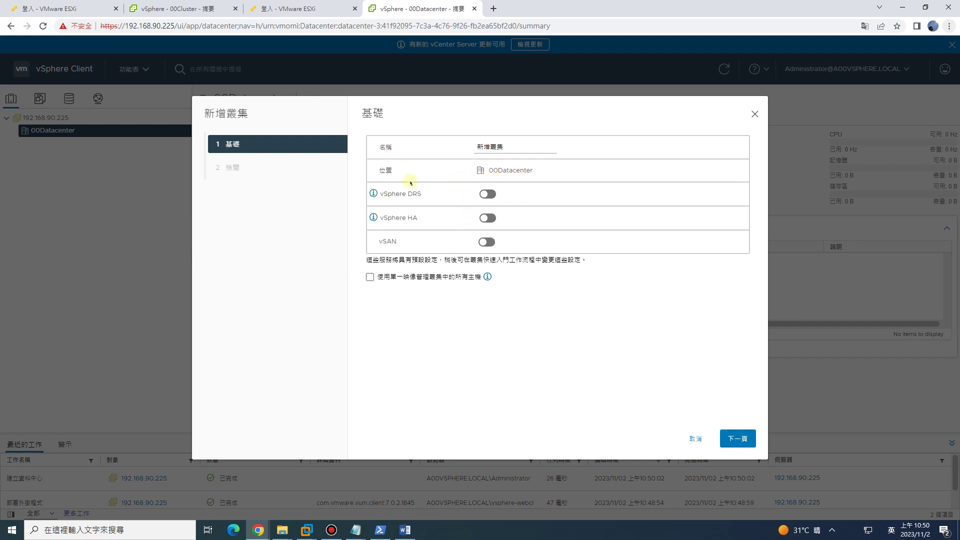
click(487, 194)
click(490, 218)
drag(517, 149, 427, 142)
text(0)
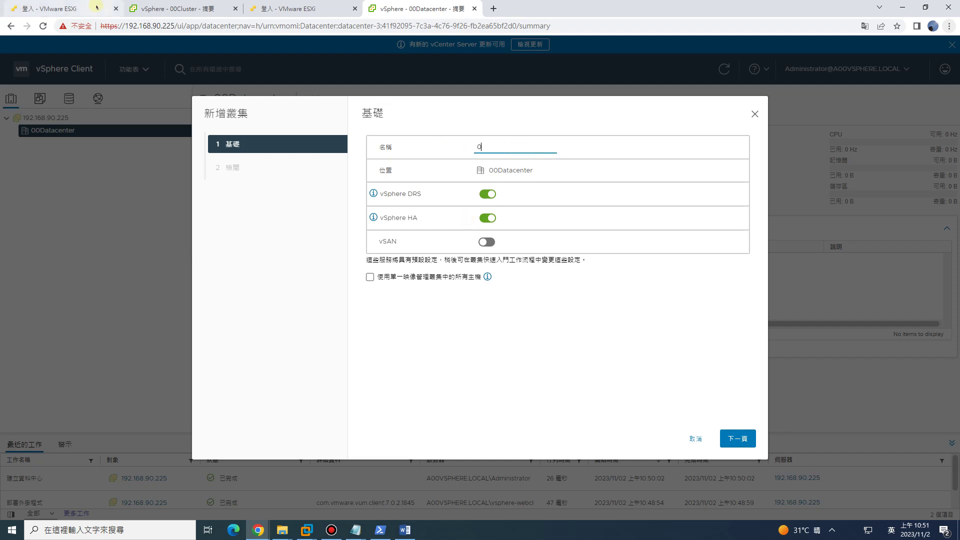
text(0Cluster)
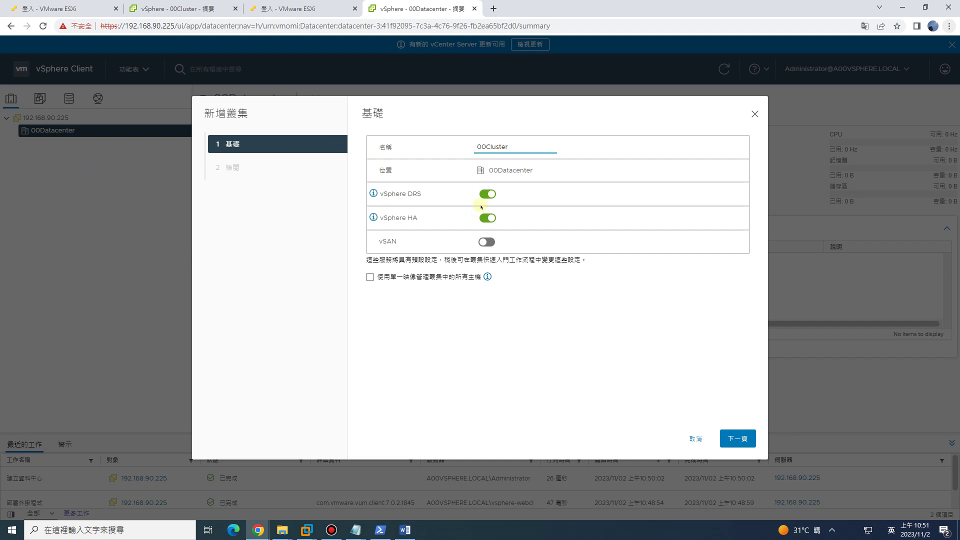
click(743, 440)
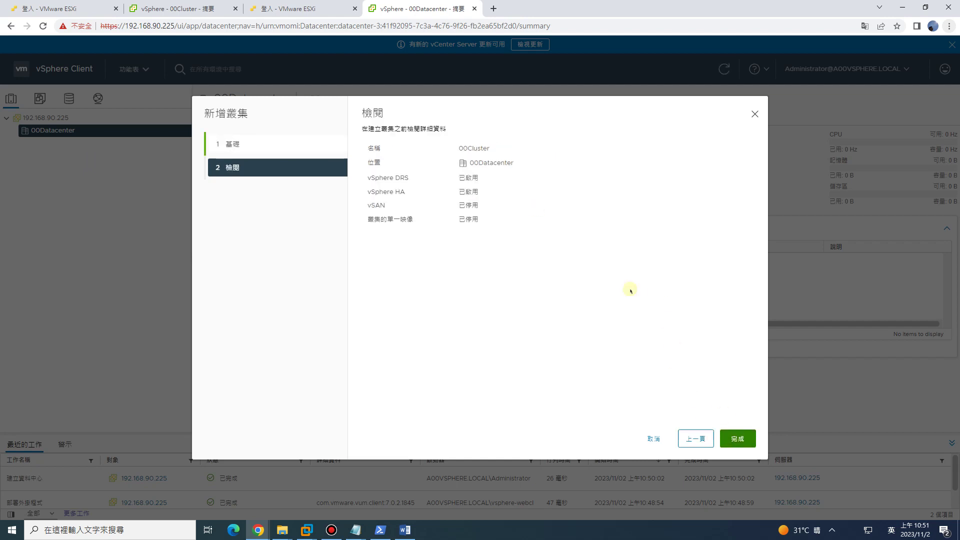
click(736, 440)
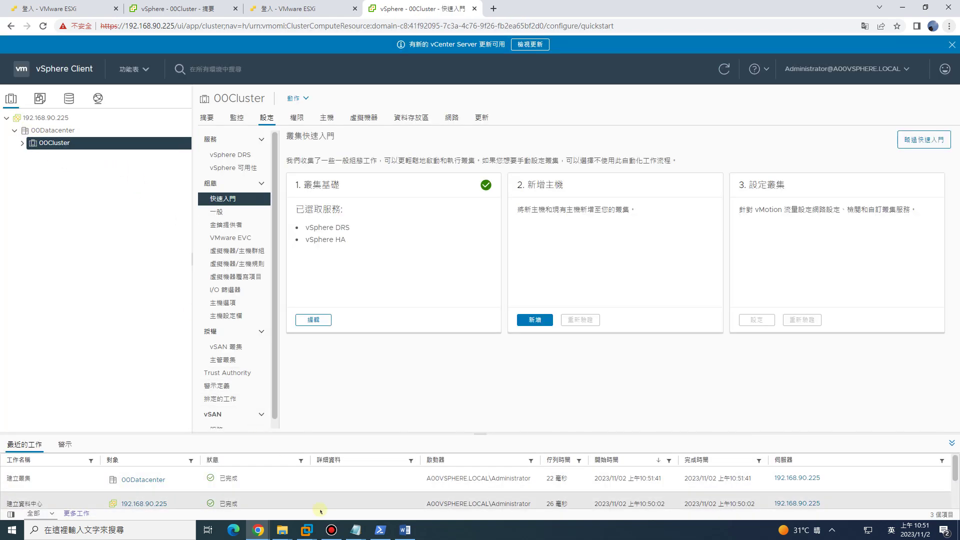
Paste the lines 新增Datacenter and 新增Cluster into the checklist under the sign-in note.
click(356, 531)
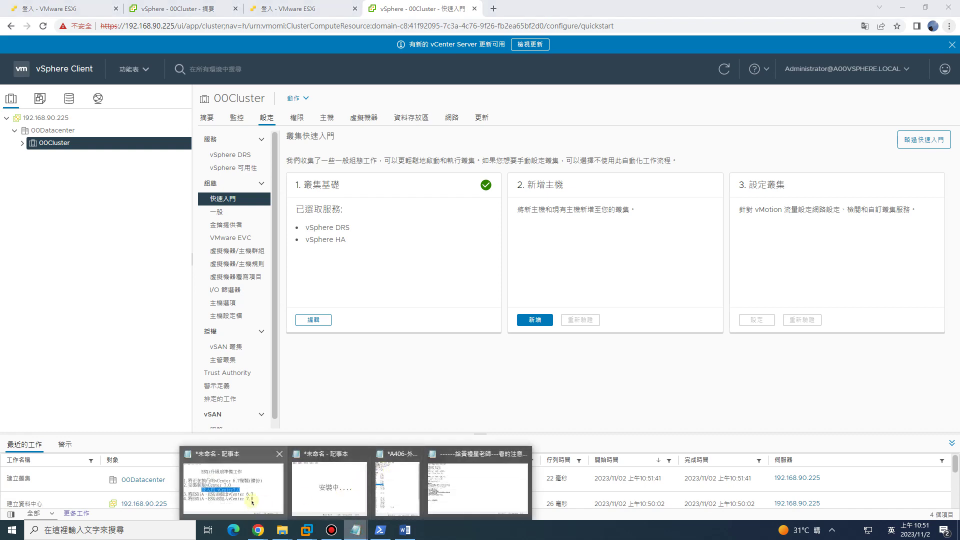
click(249, 492)
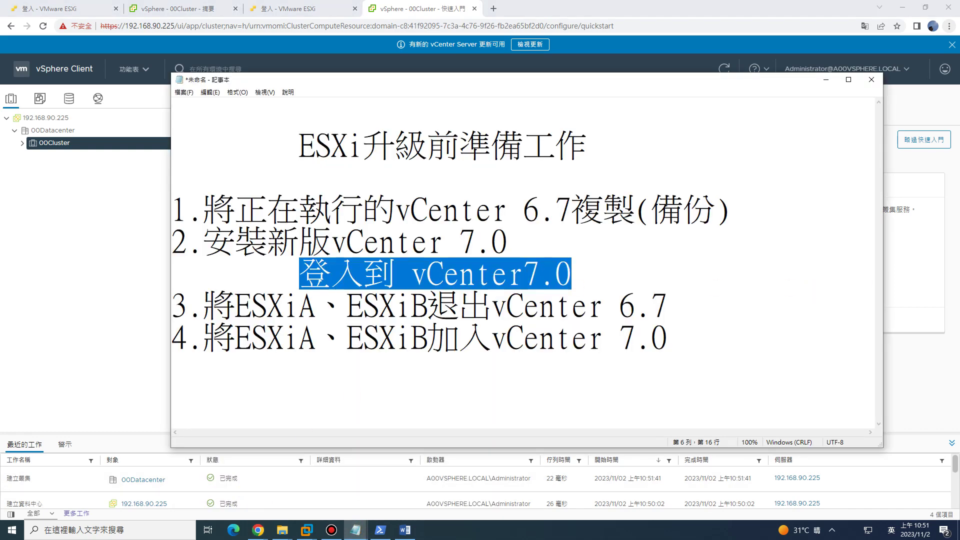
text(登入到 vCenter7.0 	新增Datacenter 	新增Cluster)
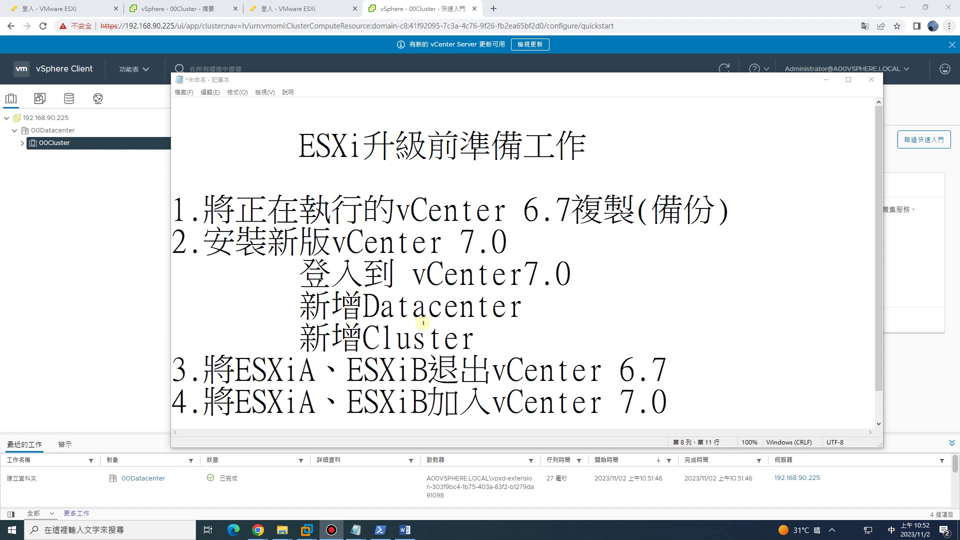
drag(364, 306, 524, 307)
drag(364, 338, 458, 343)
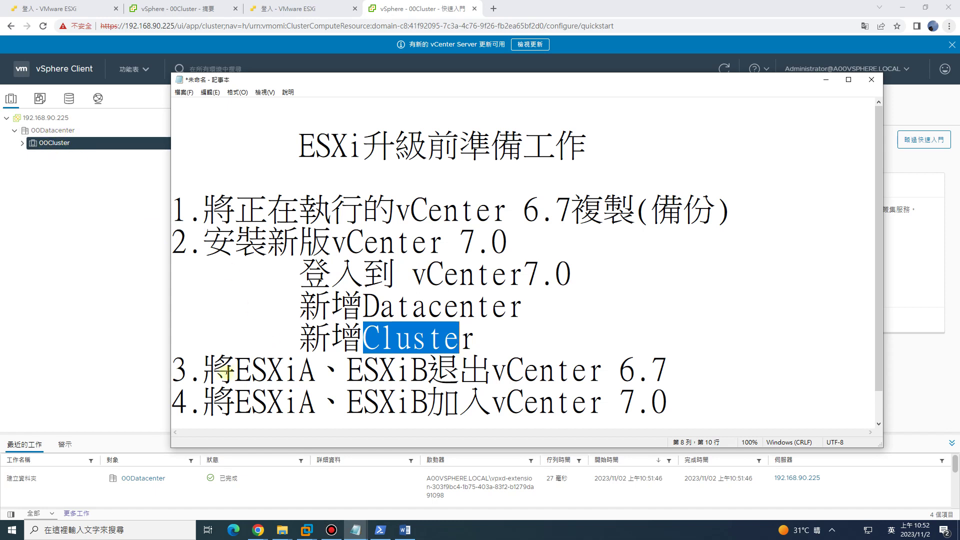
Review checklist steps 3–4 on leaving vCenter 6.7 and joining vCenter 7.0.
drag(203, 370, 666, 373)
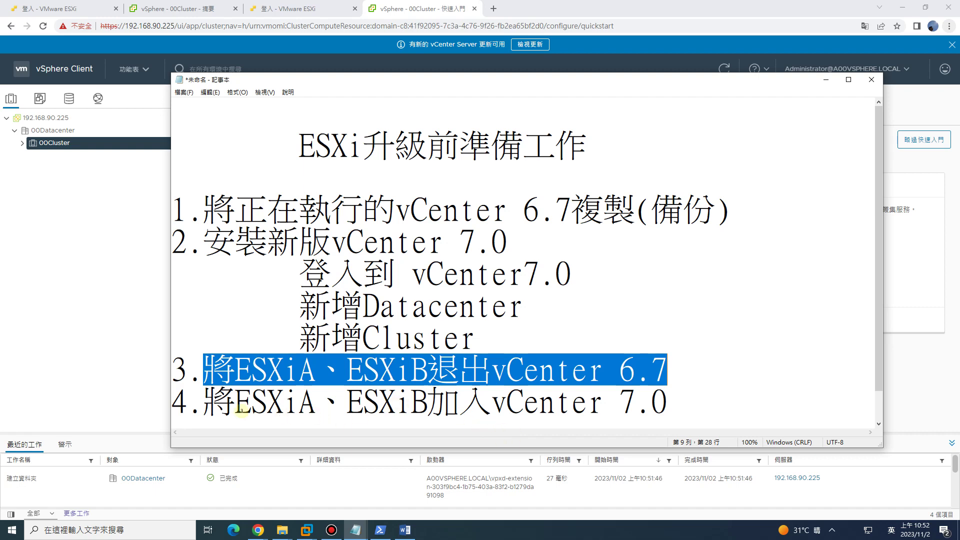
drag(204, 403, 671, 423)
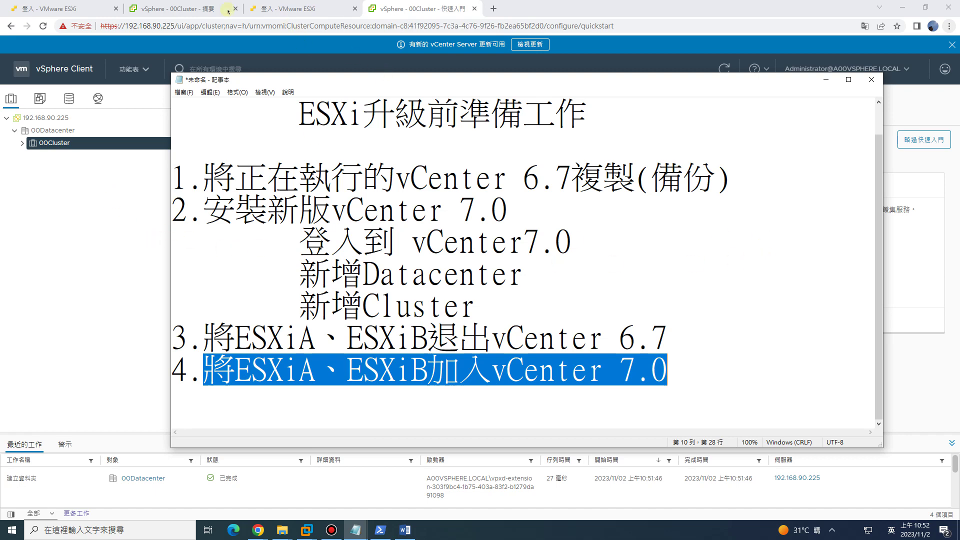
click(175, 9)
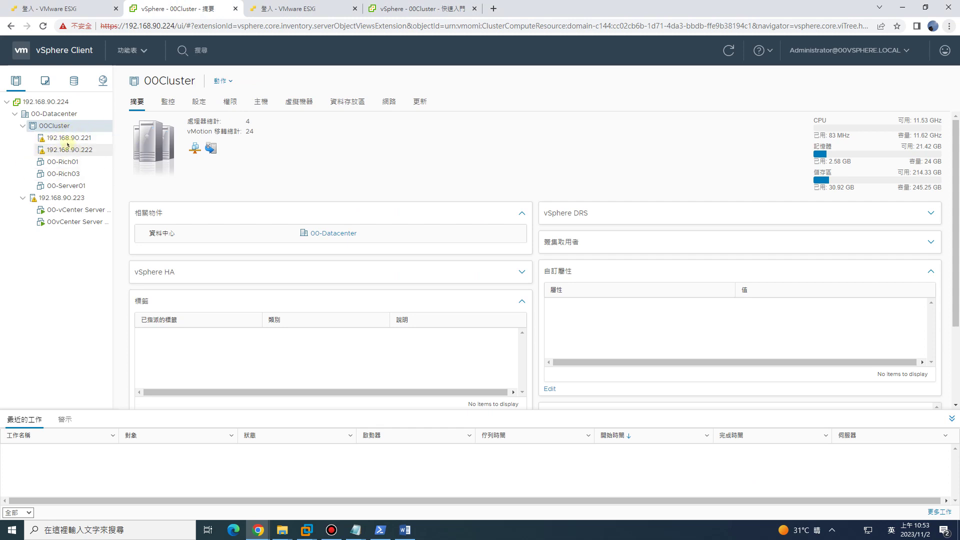
Check the VMs on hosts 192.168.90.221 and .222 in the old vCenter, then go to the new vCenter's cluster page.
click(85, 139)
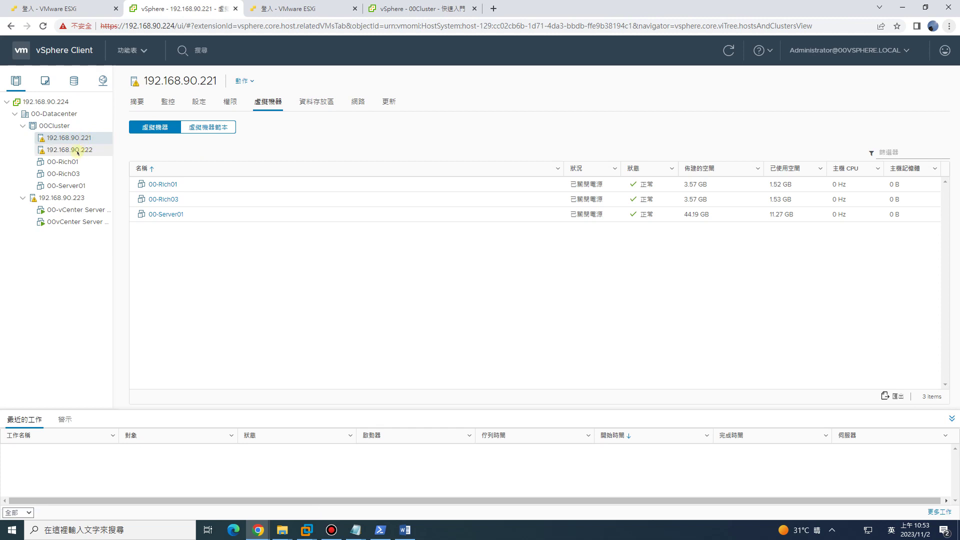
click(75, 150)
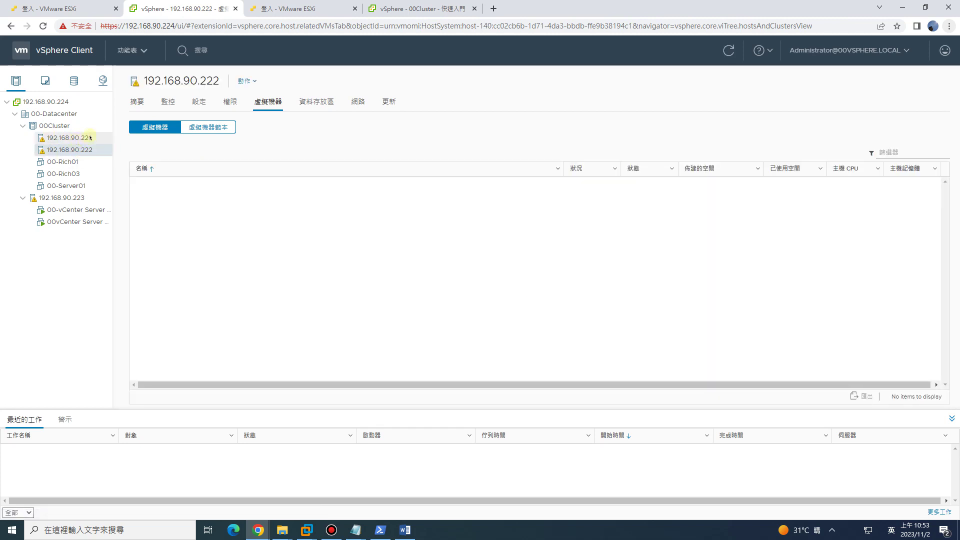
key(ctrl+4)
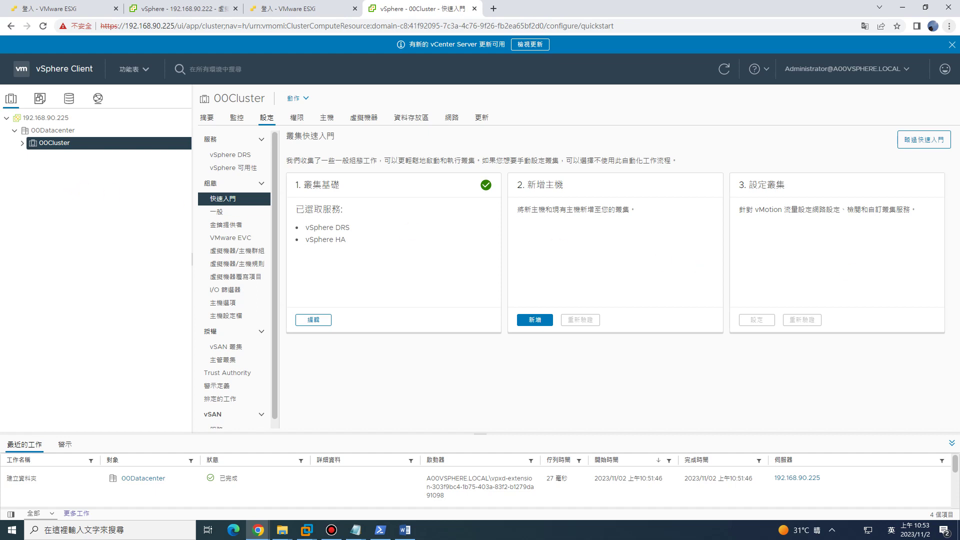
Bring the checklist forward and highlight step 4 about adding ESXiA and ESXiB to vCenter 7.0.
mouse_move(355, 530)
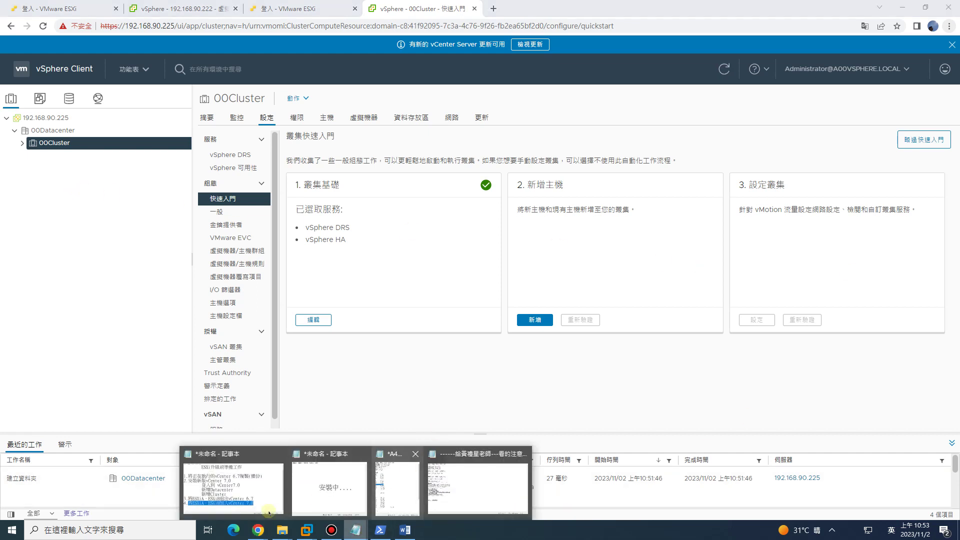
click(268, 513)
click(300, 370)
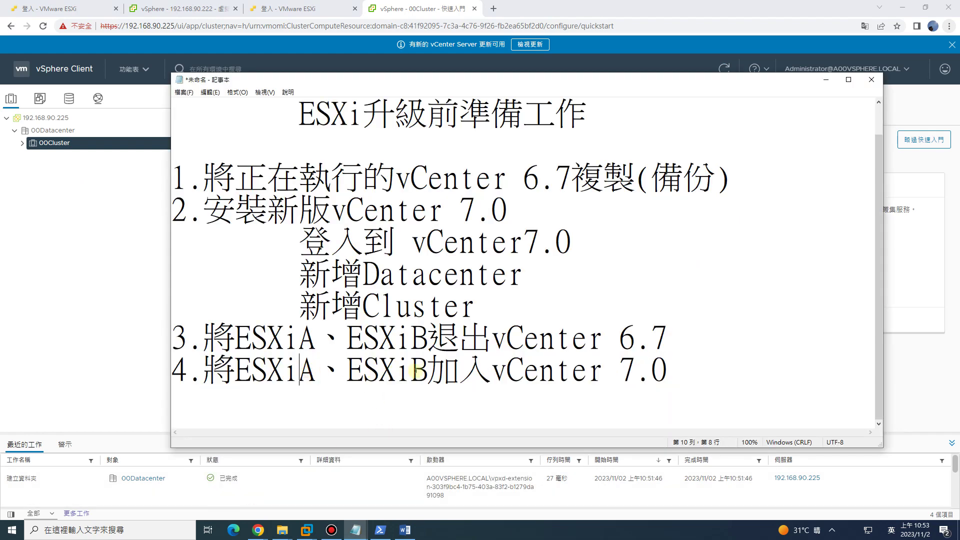
click(679, 373)
drag(679, 373, 387, 374)
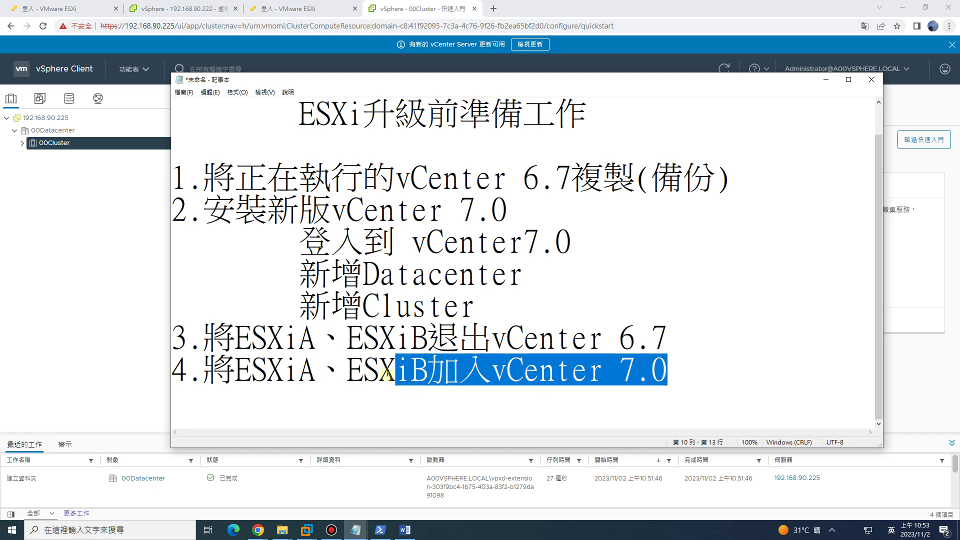
Start adding hosts to 00Cluster, entering 192.168.90.221 with username root and the host password.
click(131, 321)
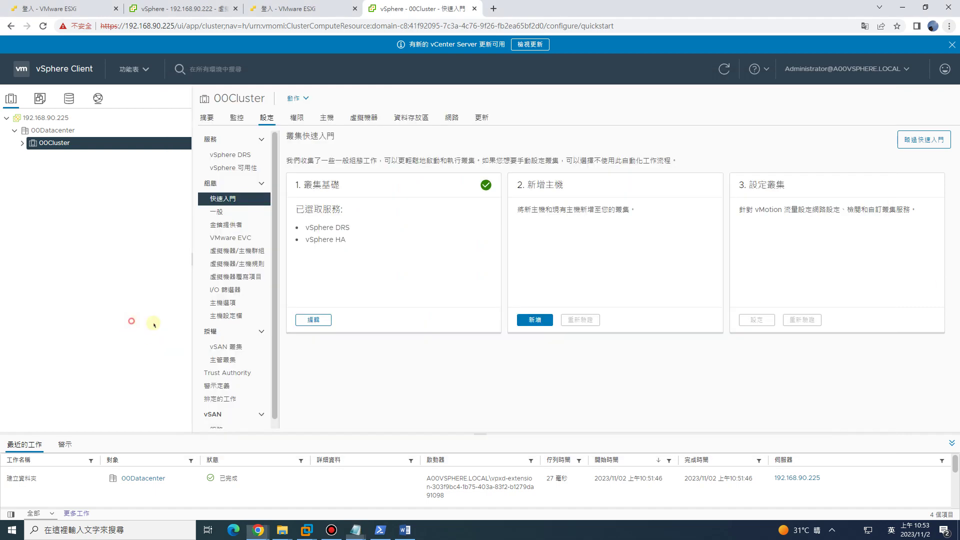
right_click(47, 145)
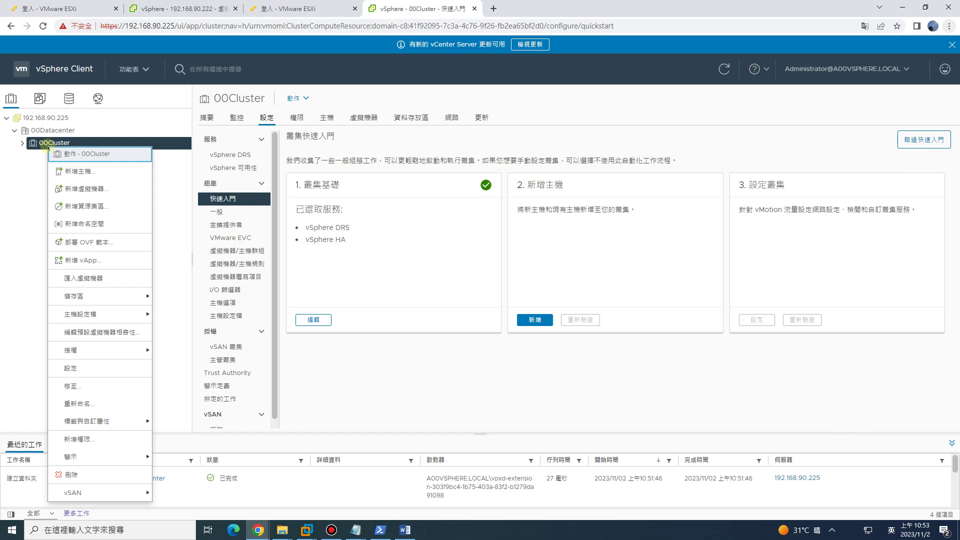
click(75, 174)
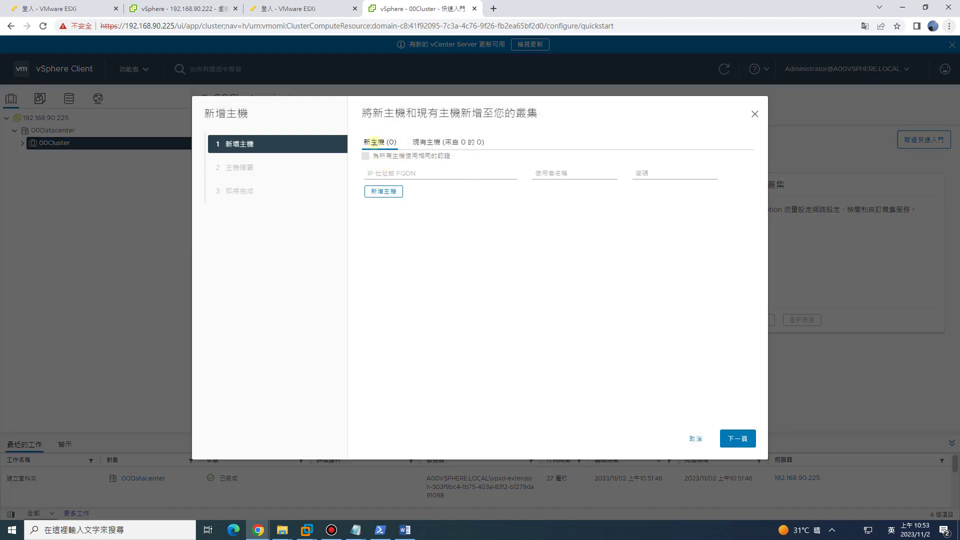
click(393, 170)
text(192.168.90)
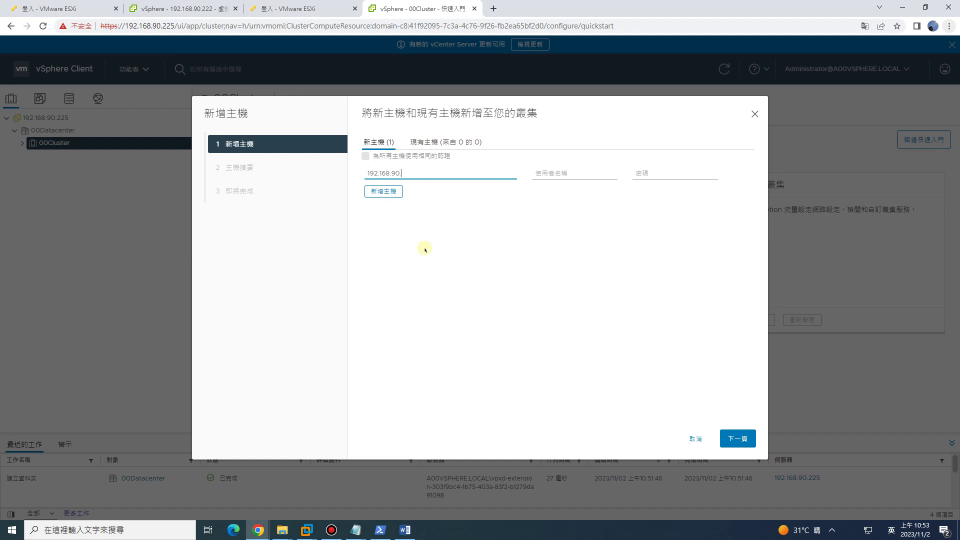
text(.221)
key(Tab)
text(ro)
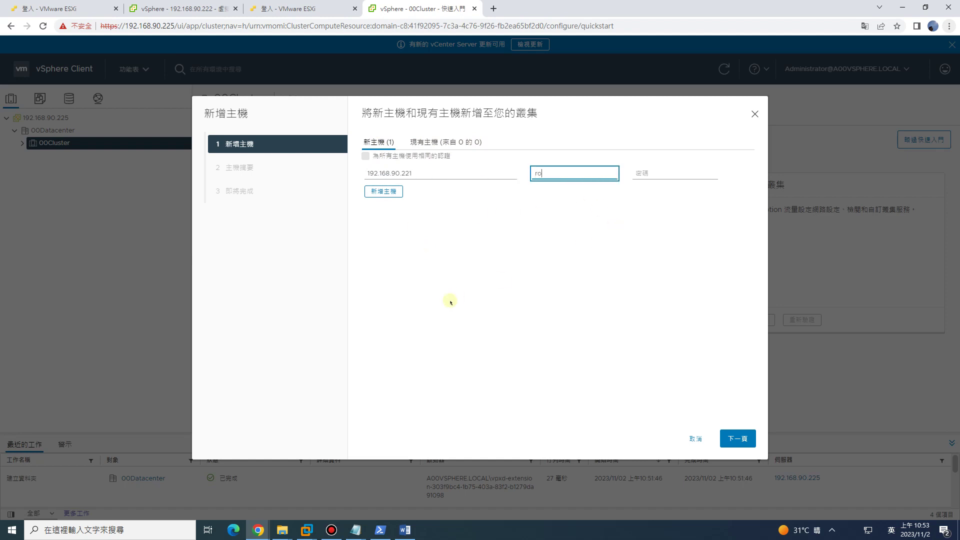
key(Tab)
text(1234)
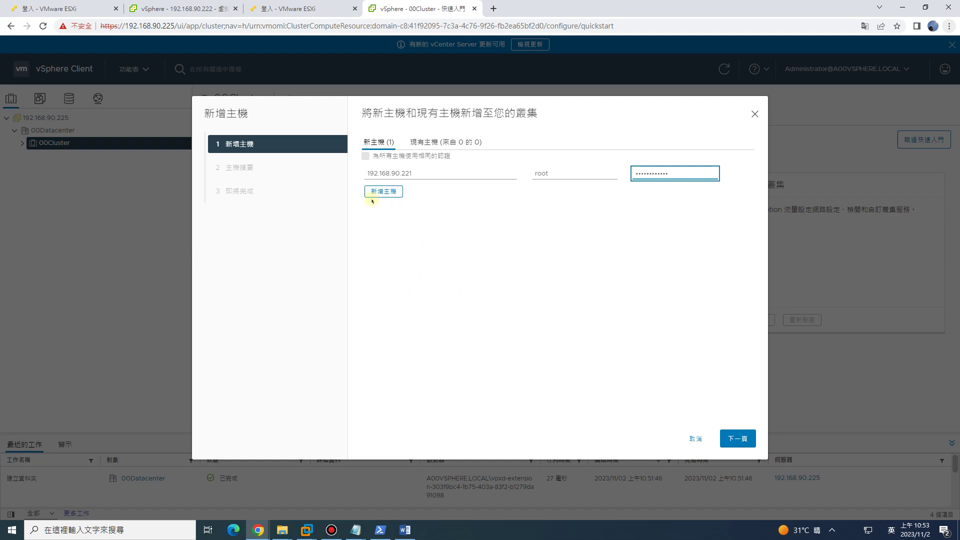
Add second host 192.168.90.222, reusing the same credentials for all hosts.
click(392, 196)
click(375, 192)
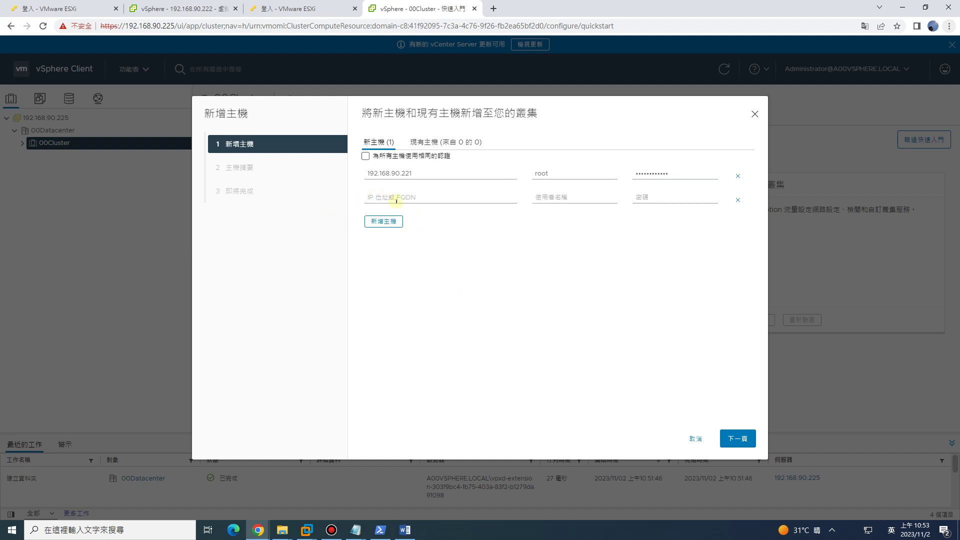
click(397, 200)
click(365, 156)
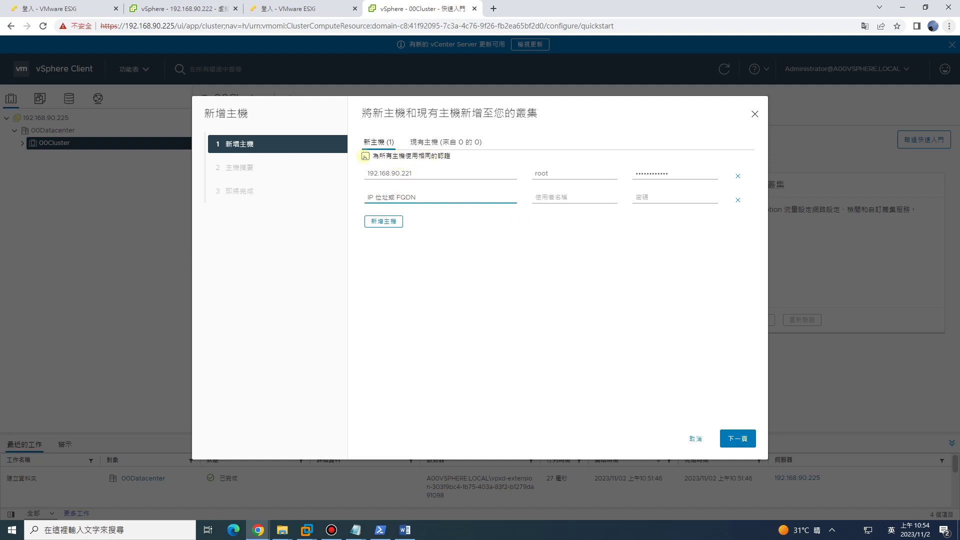
click(421, 196)
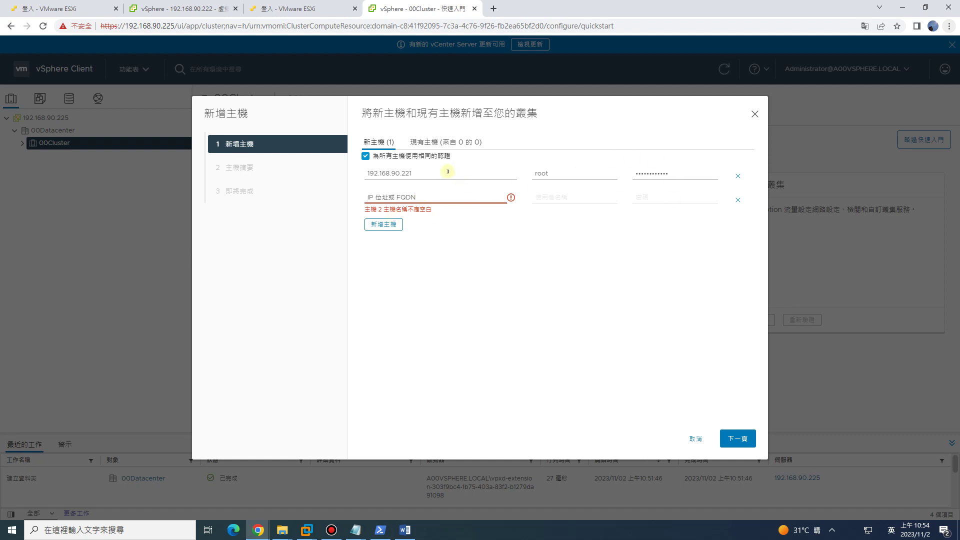
drag(448, 171, 345, 172)
key(ctrl+c)
click(390, 196)
key(ctrl+v)
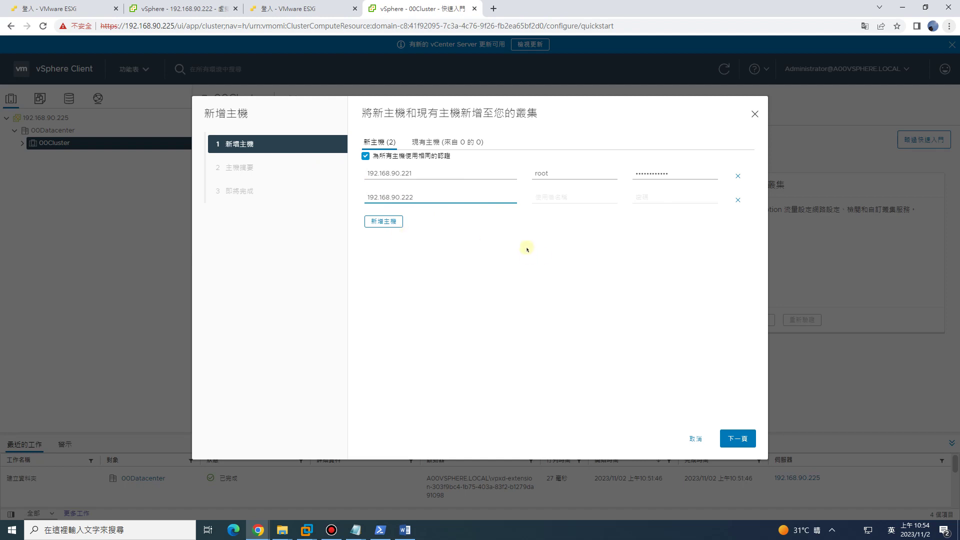
click(542, 257)
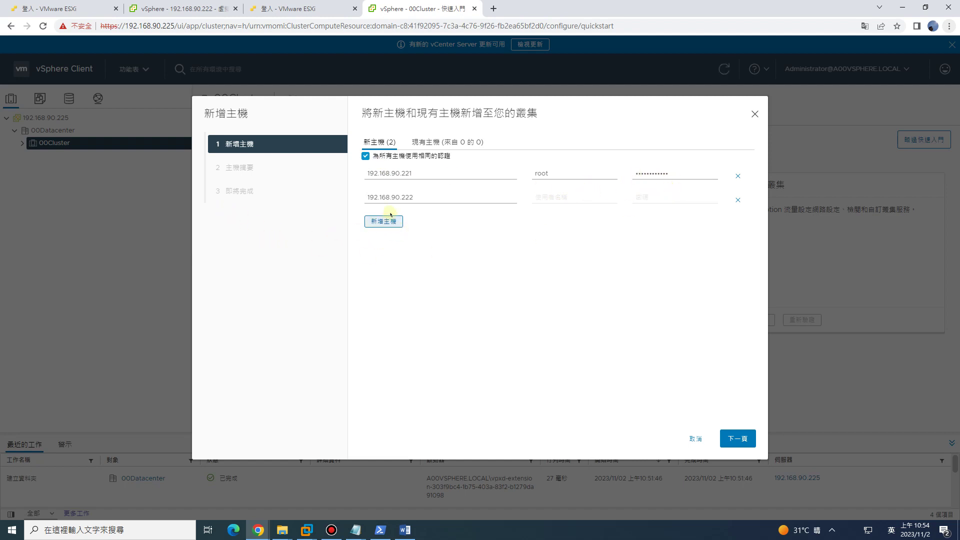
click(382, 222)
drag(423, 198, 275, 201)
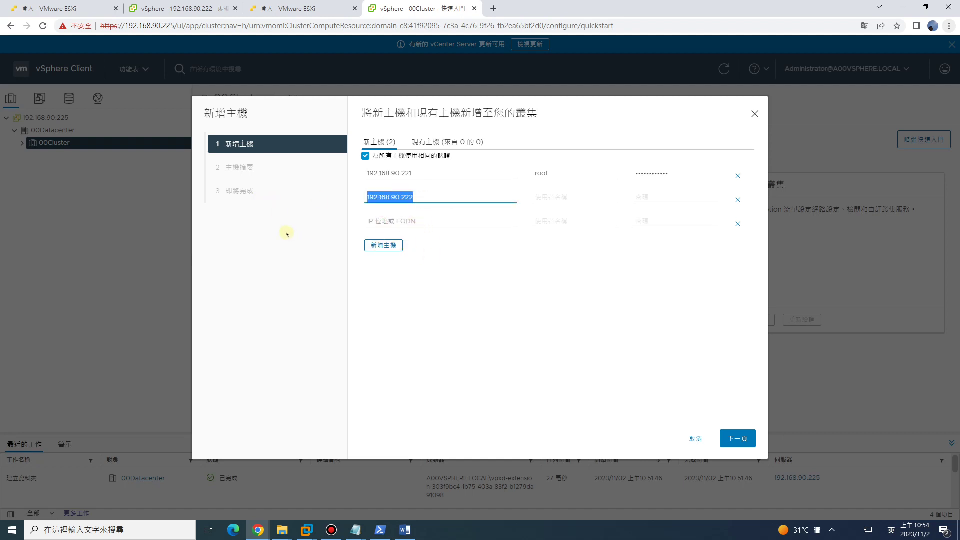
key(ctrl+c)
click(377, 227)
key(ctrl+v)
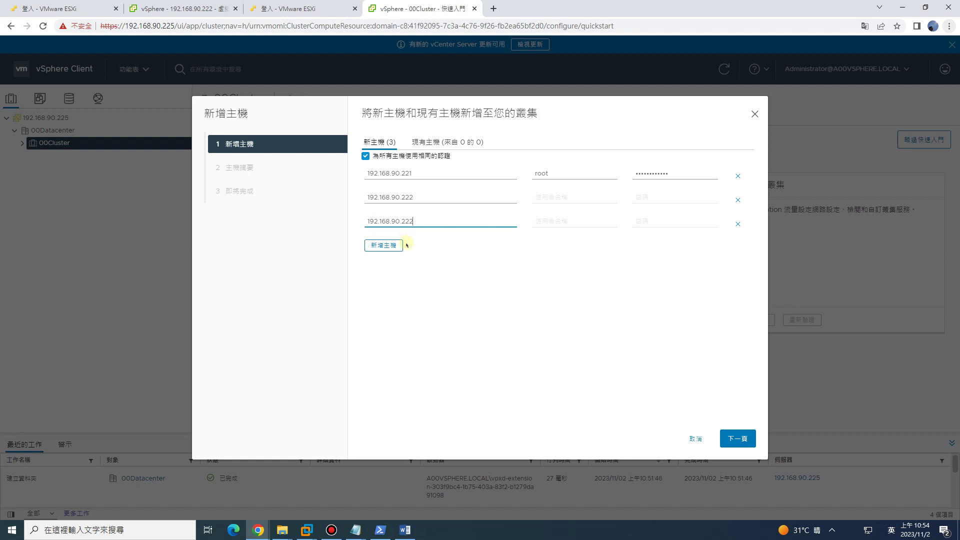
text(3)
click(430, 220)
drag(401, 221, 350, 216)
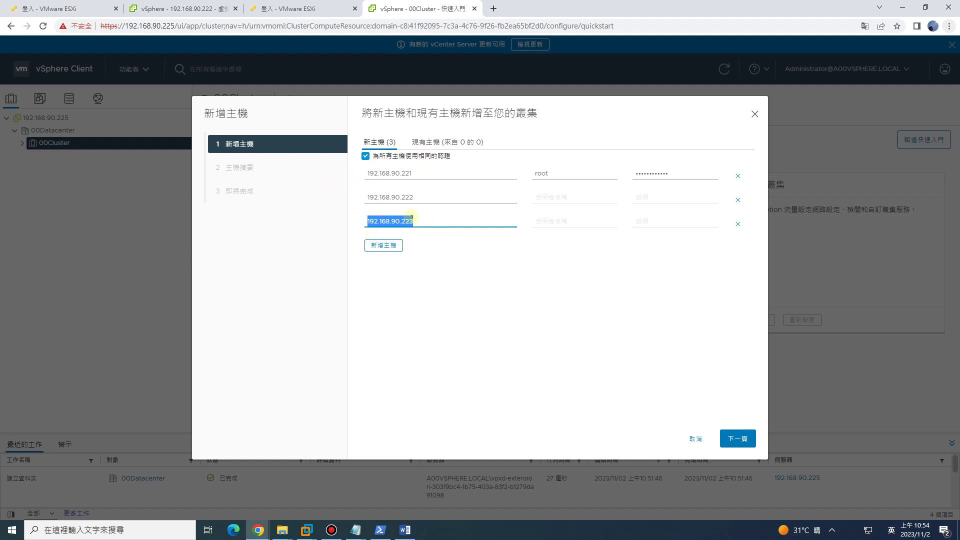
key(BackSpace)
click(449, 286)
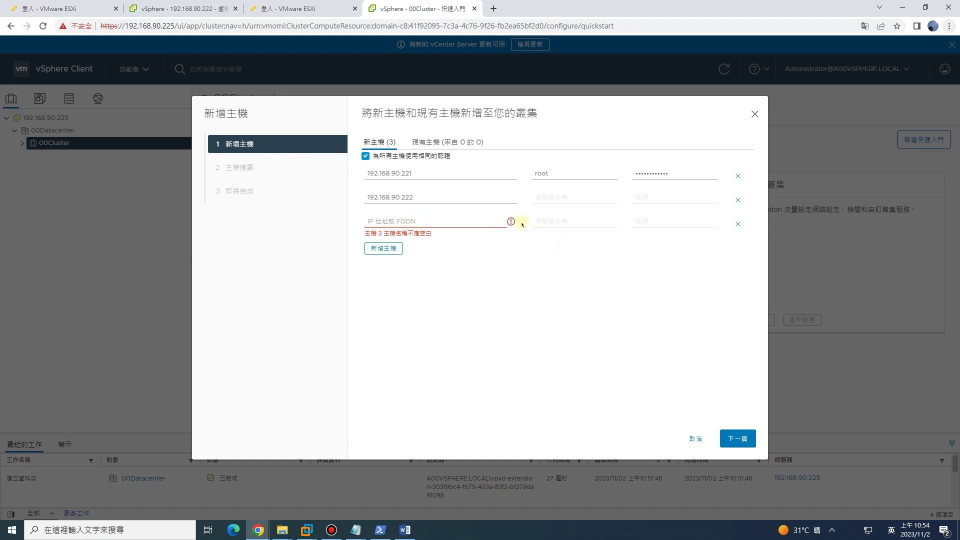
click(737, 224)
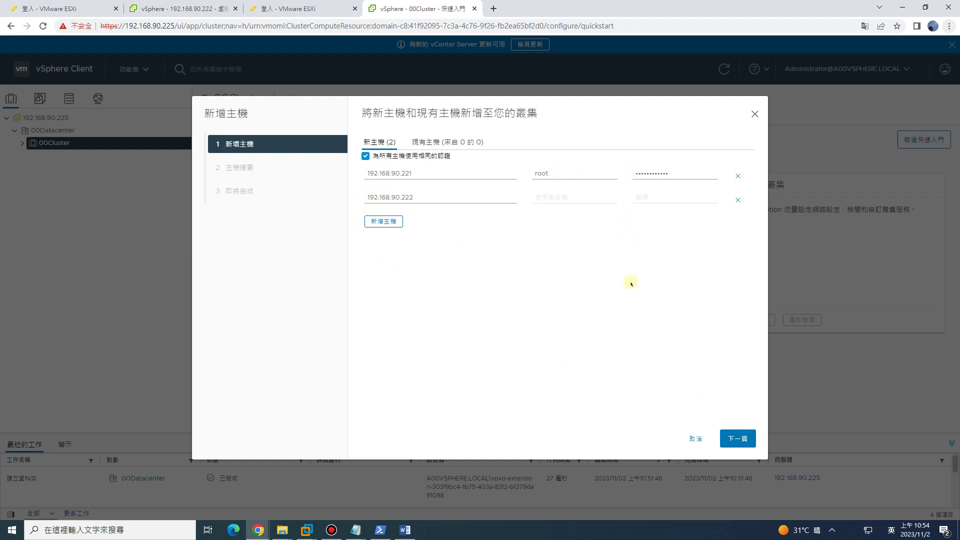
Trust the certificates of both hosts in the security alert.
click(730, 430)
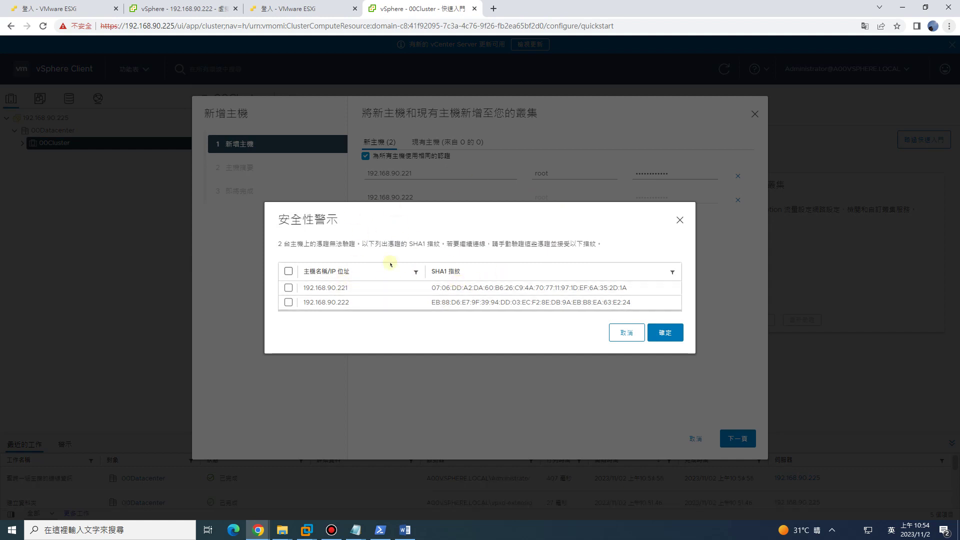
click(288, 271)
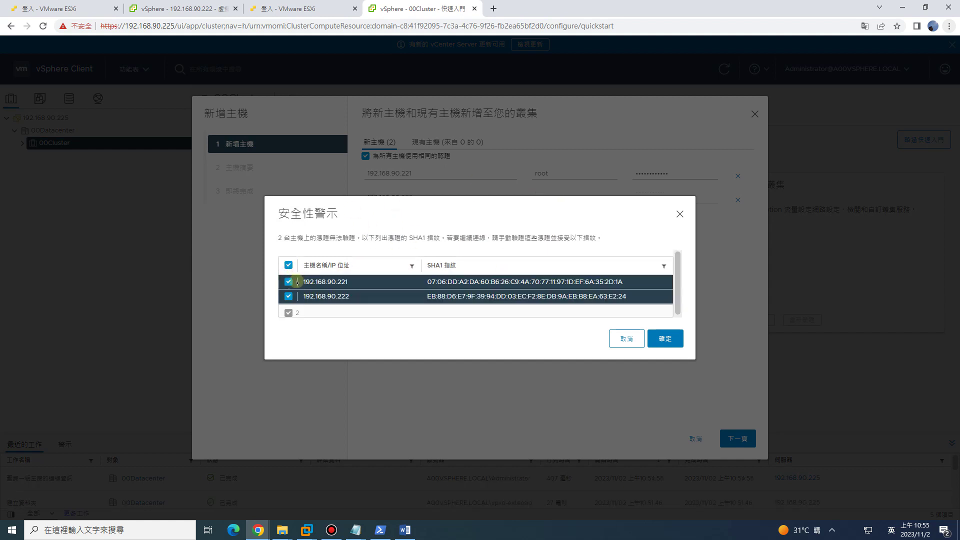
click(667, 339)
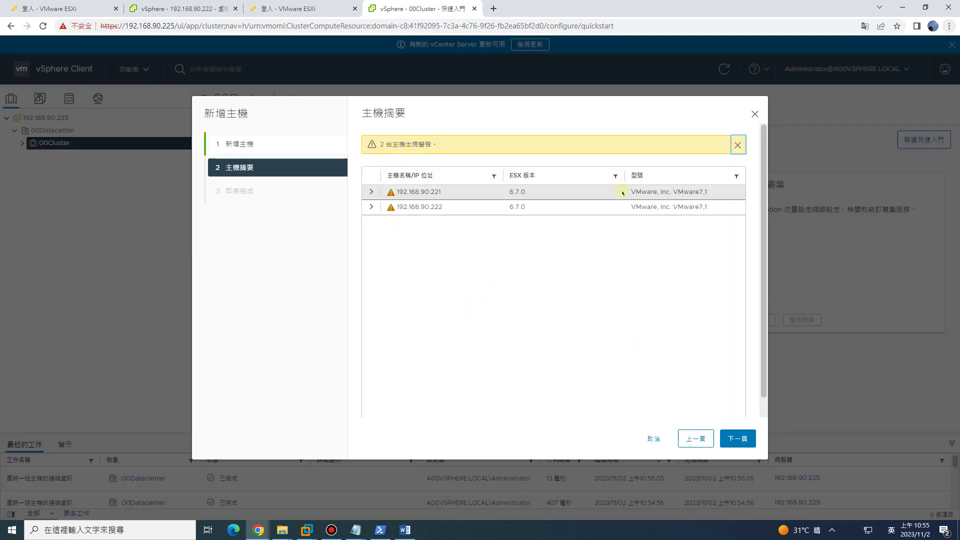
Inspect the host summary warnings for .221 and .222 about vCenter 192.168.90.224, then proceed to review.
click(745, 445)
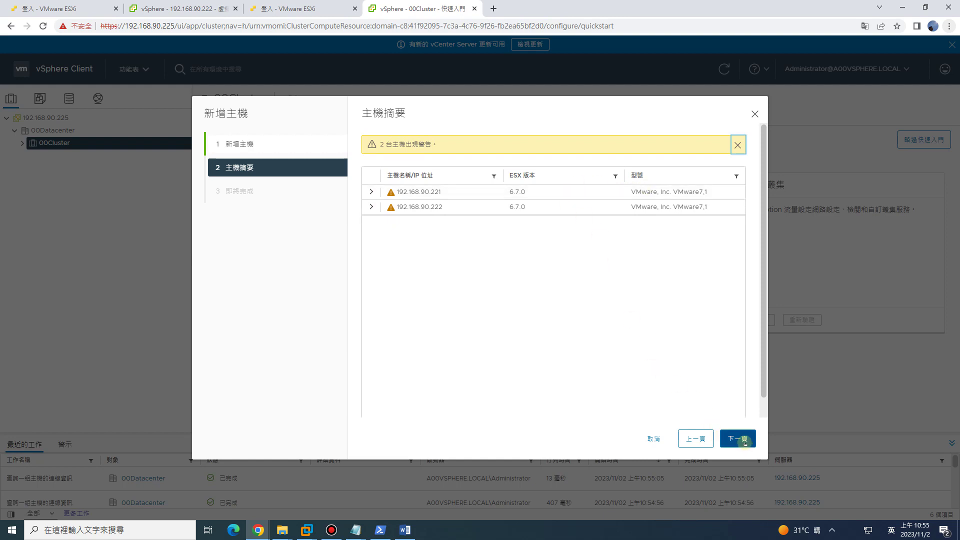
click(371, 192)
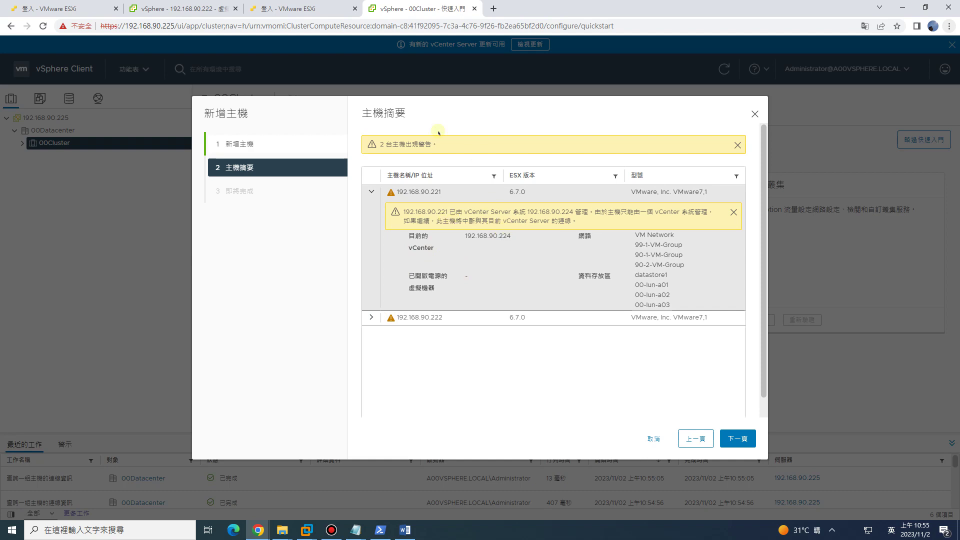
click(571, 289)
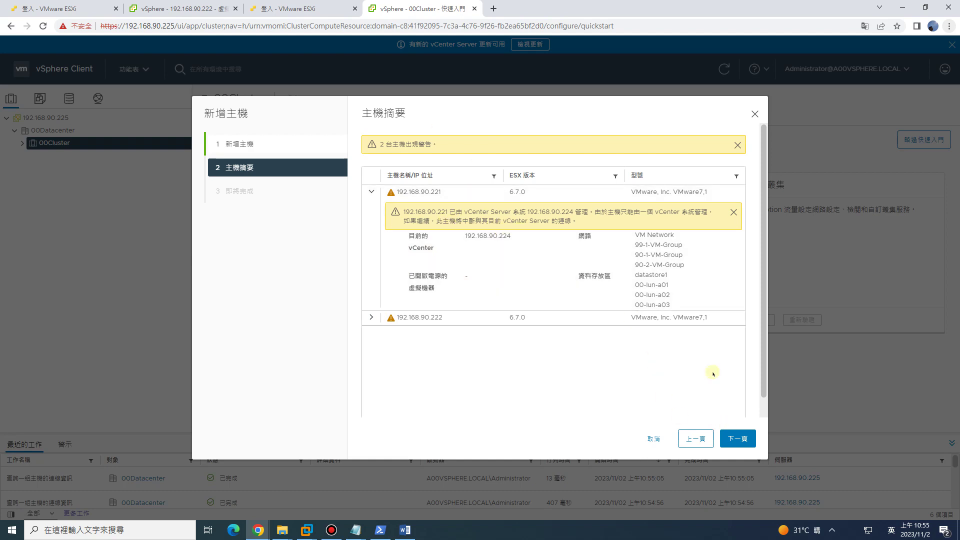
click(641, 238)
click(371, 318)
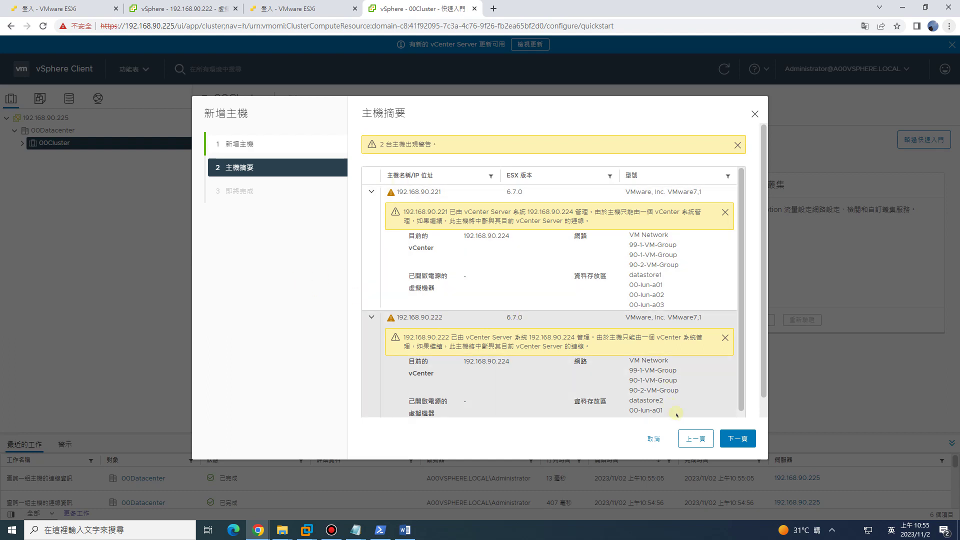
click(740, 439)
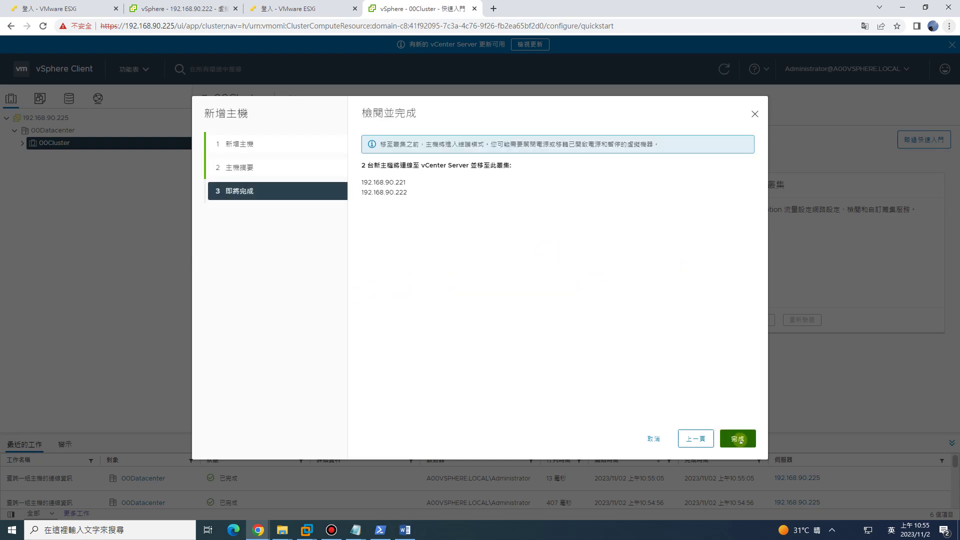
Finish the wizard, compare the old vCenter tab, and enlarge Recent Tasks to watch both hosts join 00Cluster.
click(736, 439)
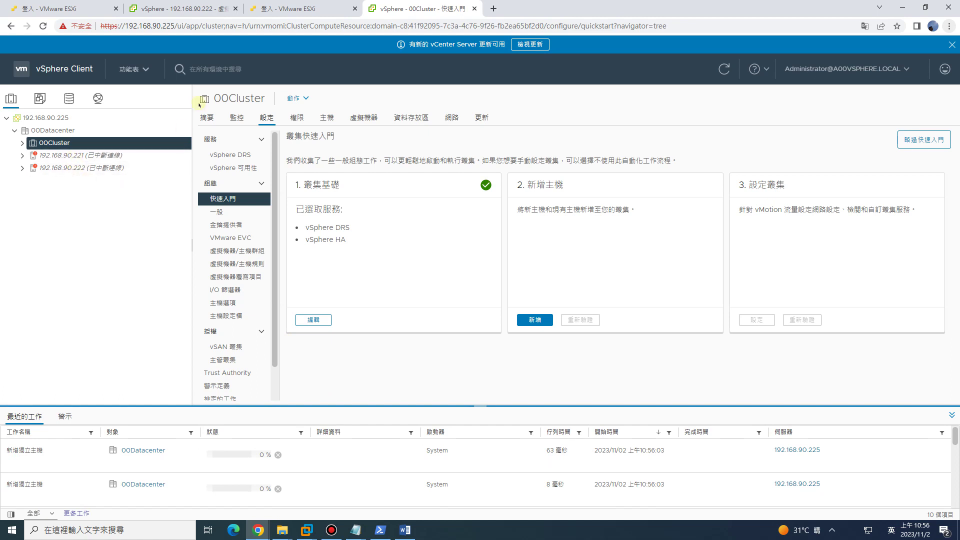
click(177, 8)
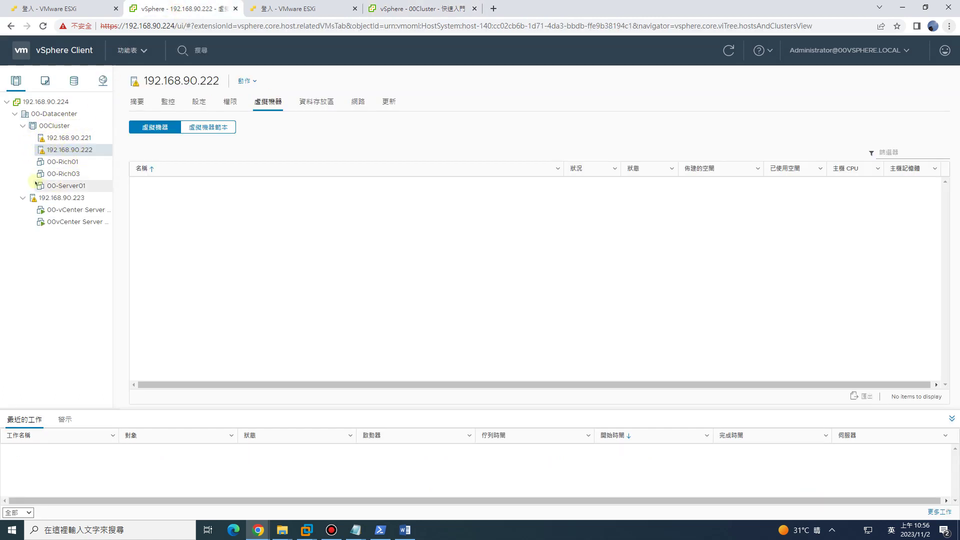
click(408, 8)
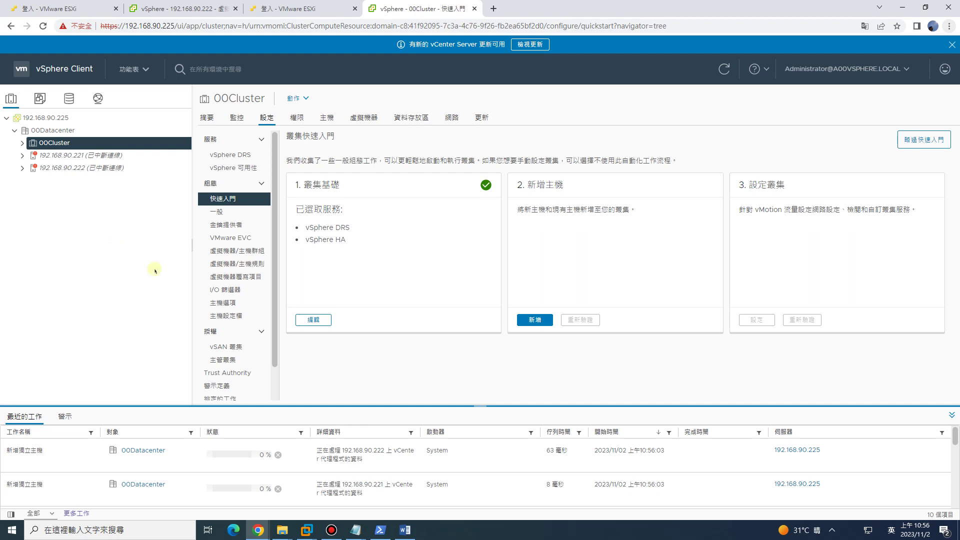
drag(260, 406, 262, 376)
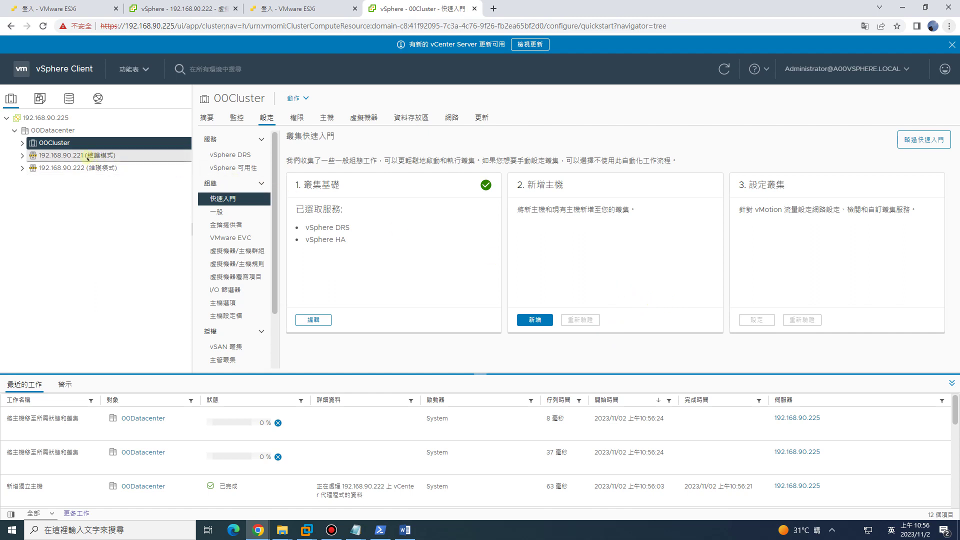
Expand 00Cluster to see hosts .221/.222 and their VMs, comparing with the old vCenter's disconnected hosts.
click(21, 143)
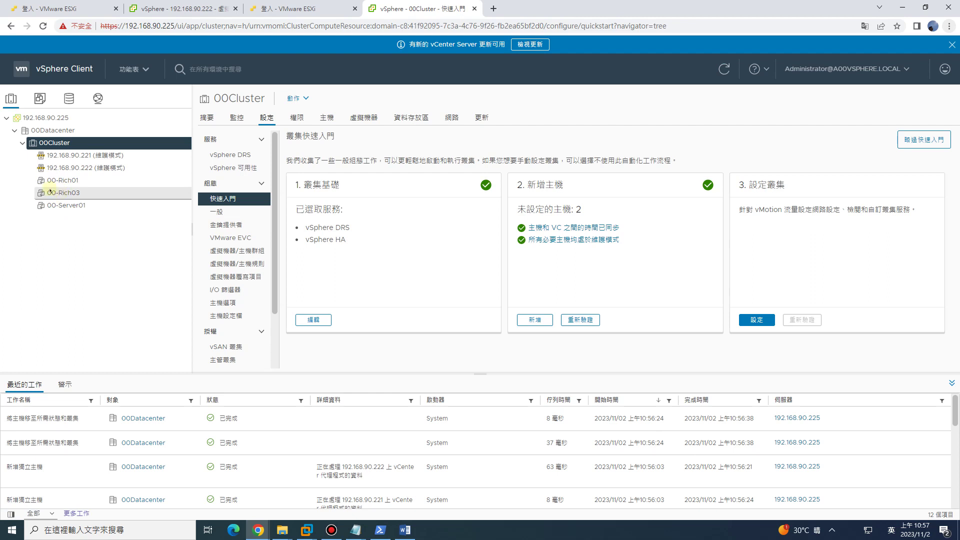
key(ctrl+2)
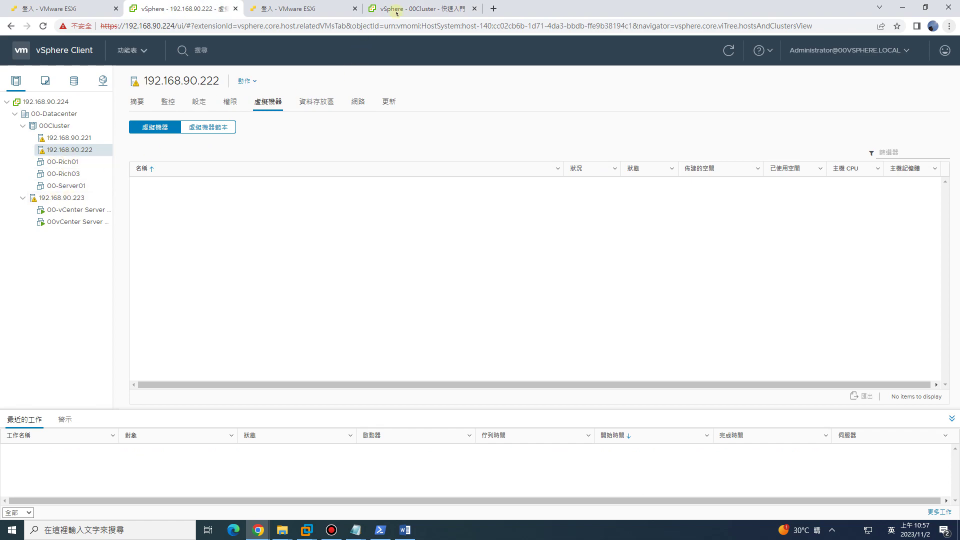
key(ctrl+4)
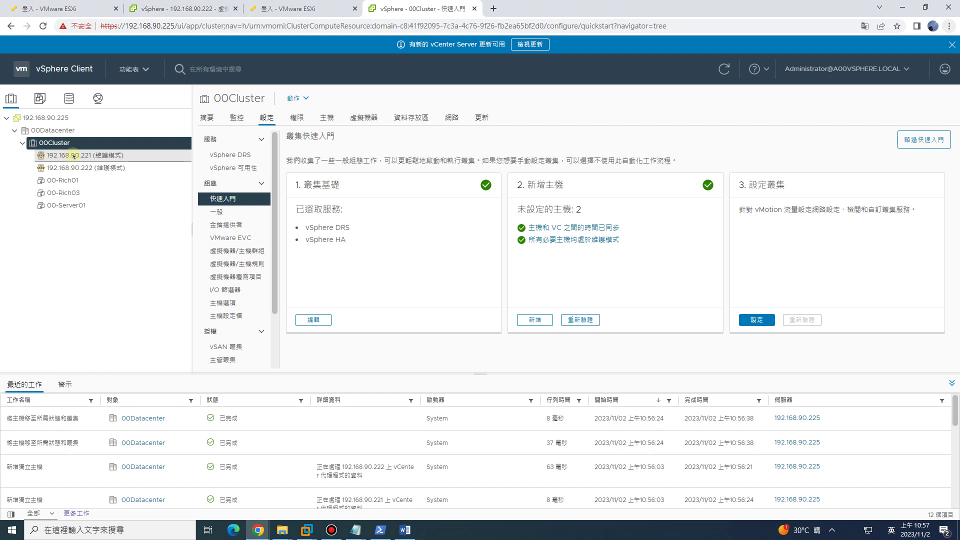
click(172, 9)
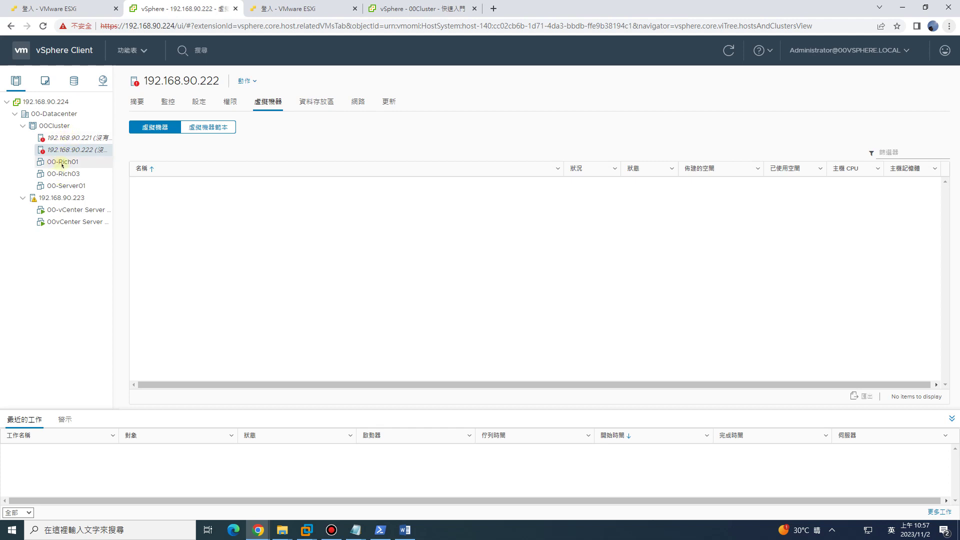
click(425, 10)
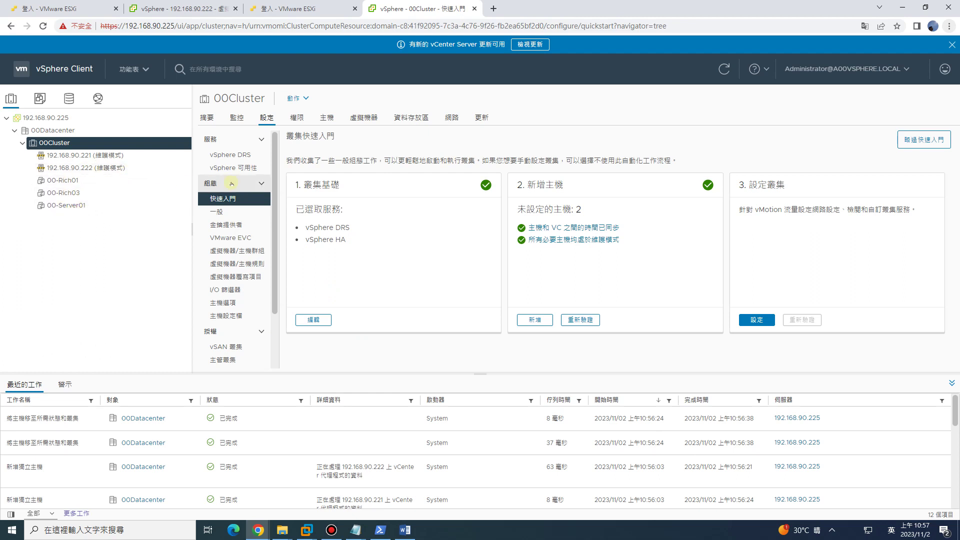
click(182, 9)
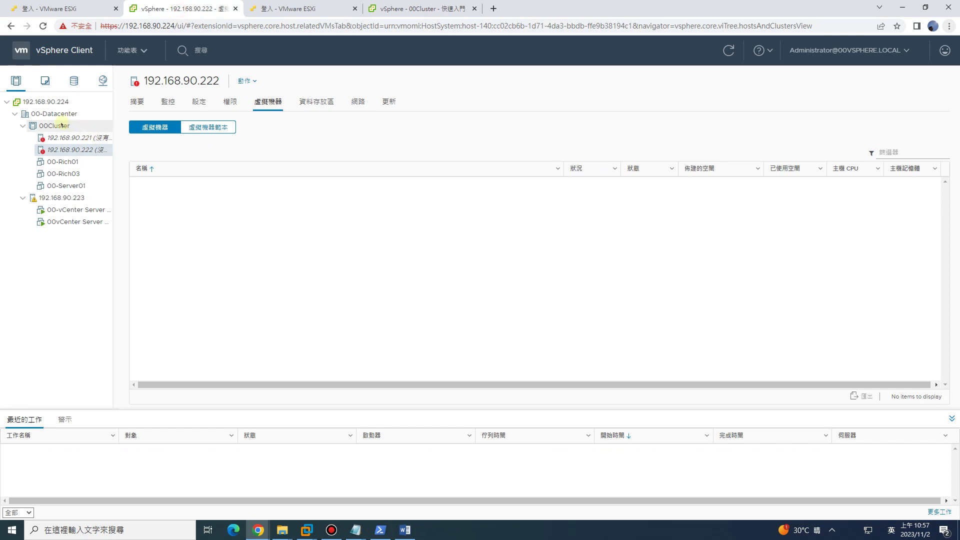
Highlight checklist step 3 on removing the hosts from vCenter 6.7, then return to vSphere.
right_click(57, 126)
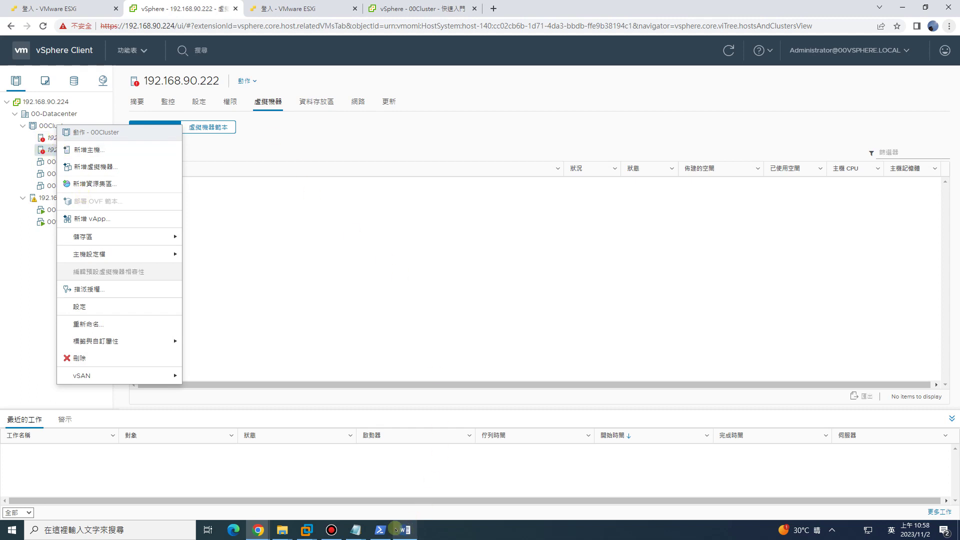
click(355, 530)
click(233, 488)
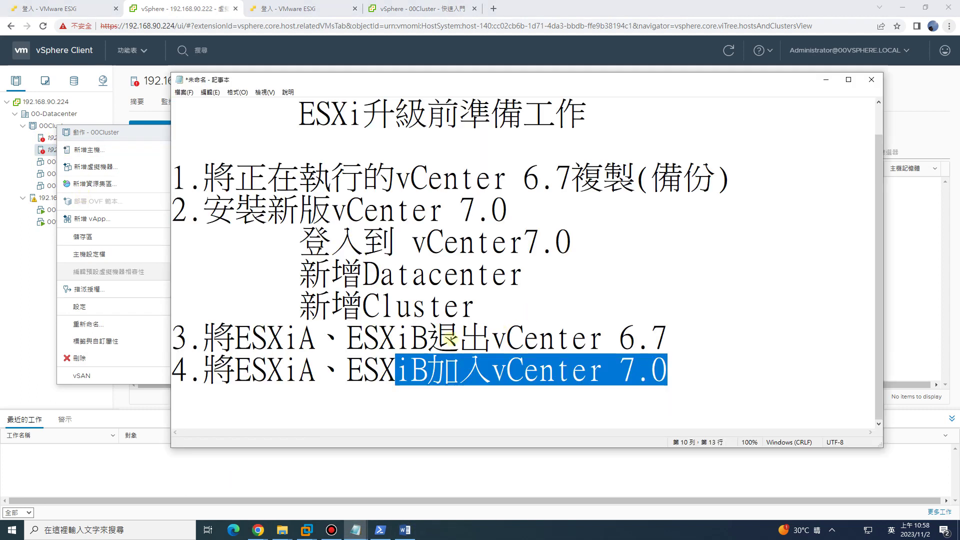
drag(459, 338, 667, 341)
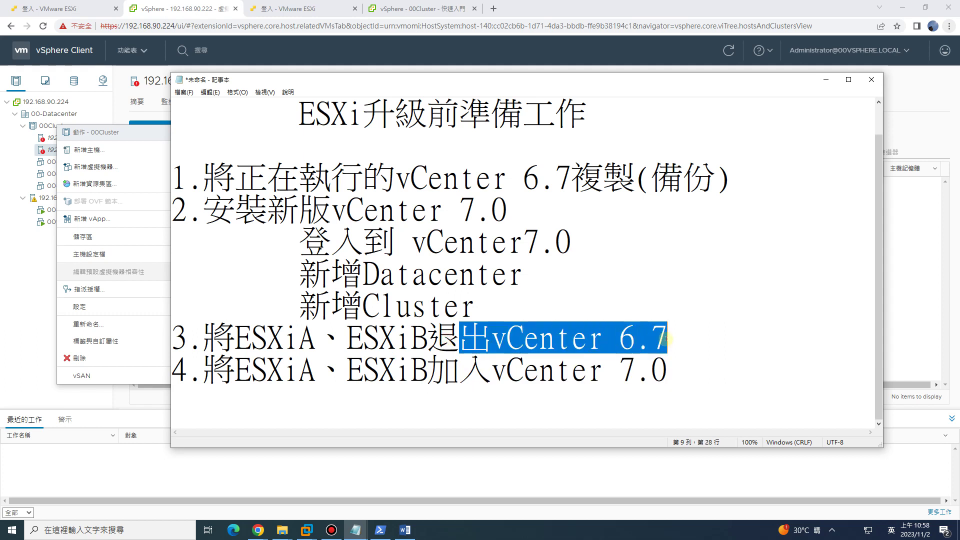
click(695, 330)
key(alt+Tab)
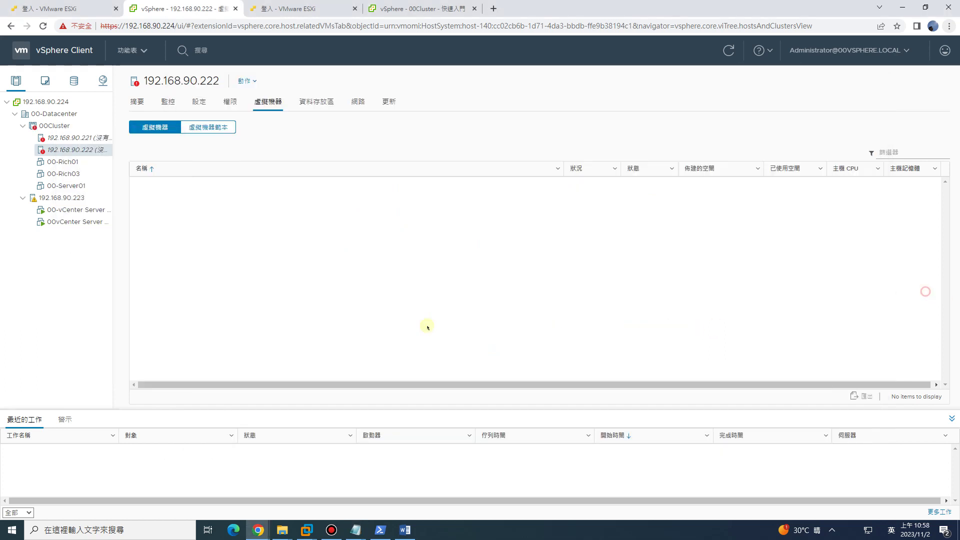
Exit maintenance mode (結束維護模式) on hosts 192.168.90.221 and 192.168.90.222.
key(ctrl+4)
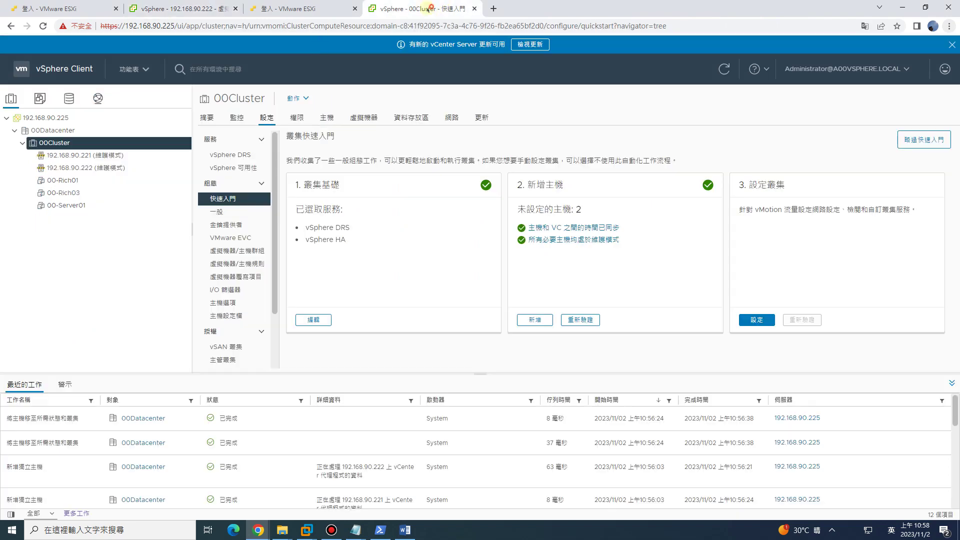
right_click(68, 156)
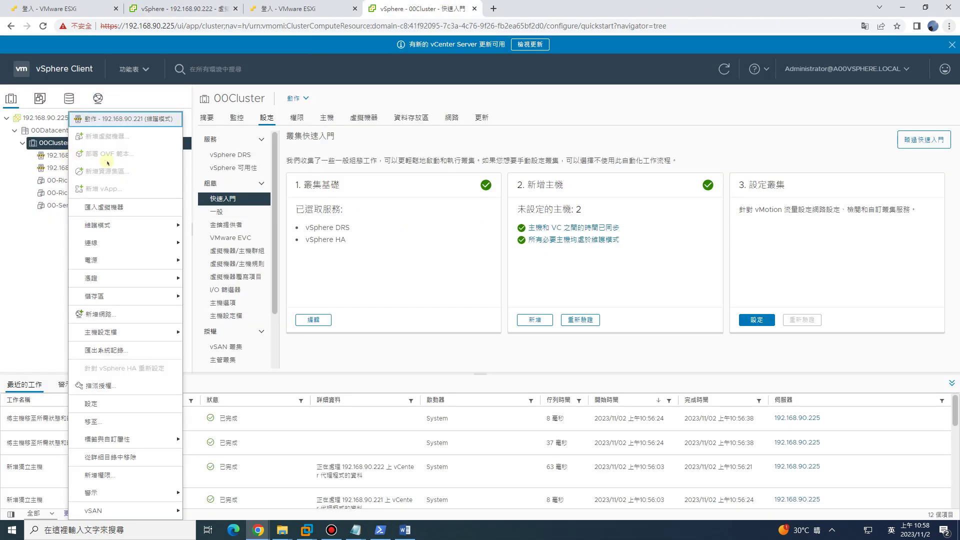
mouse_move(122, 225)
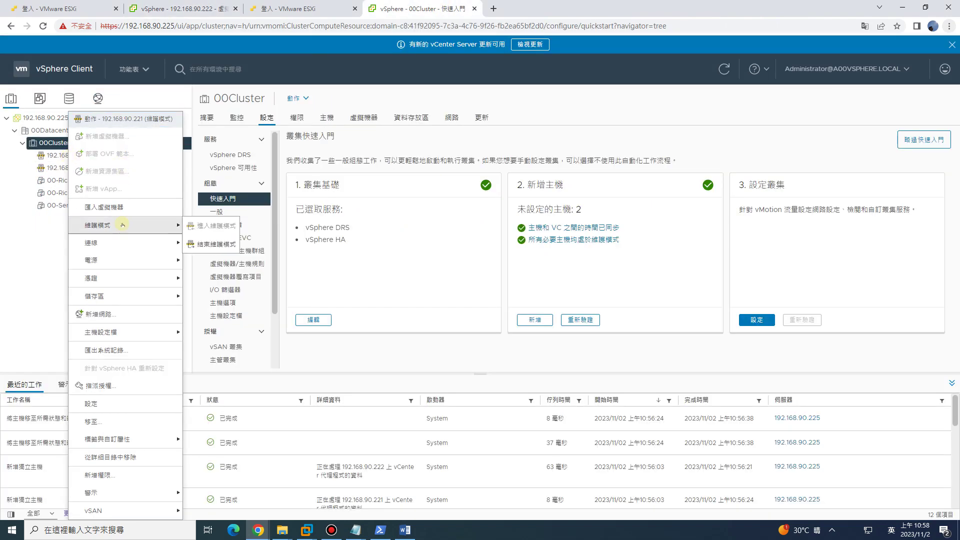
click(207, 245)
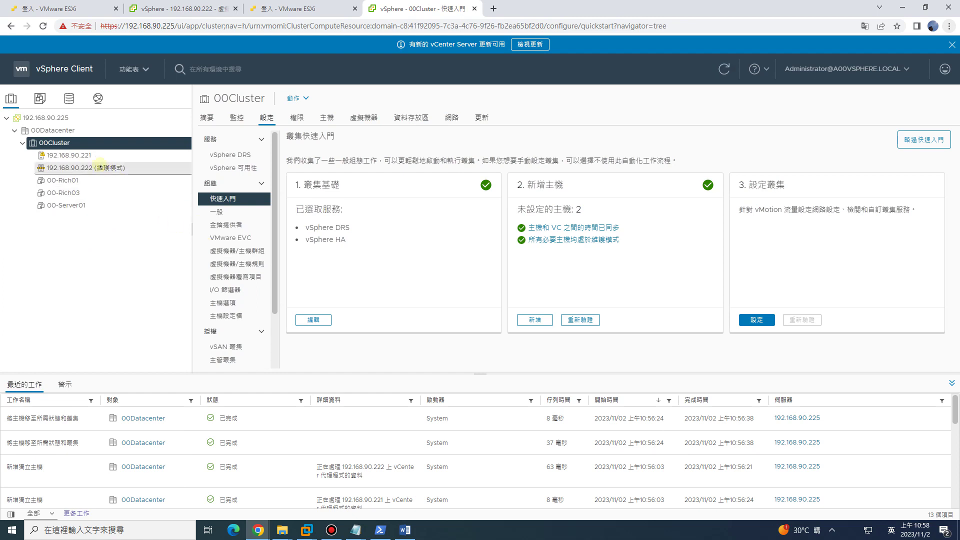
click(90, 167)
right_click(90, 166)
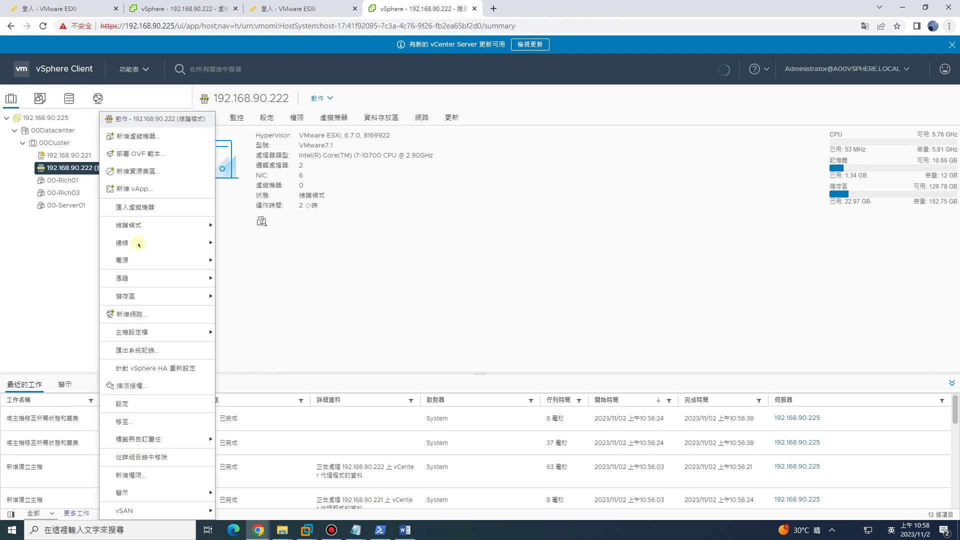
mouse_move(147, 261)
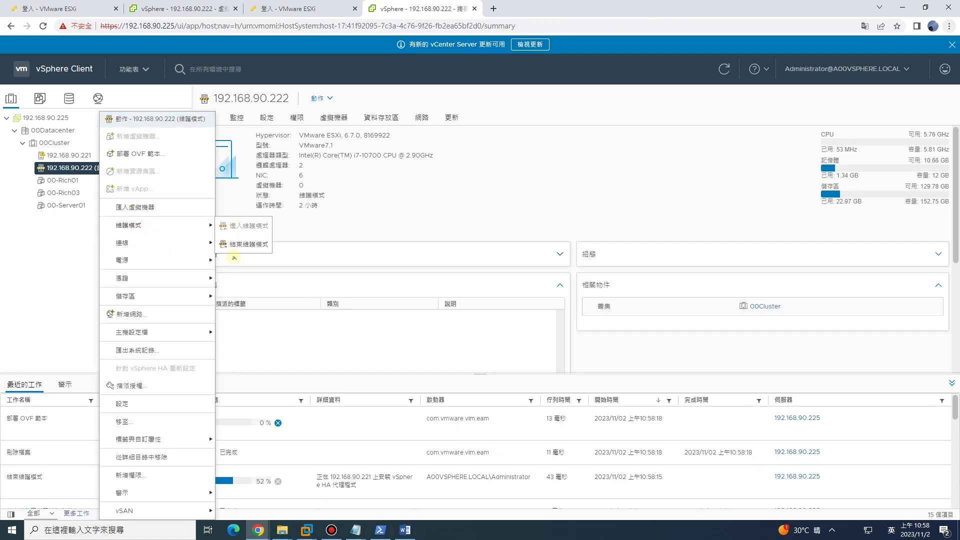
click(236, 242)
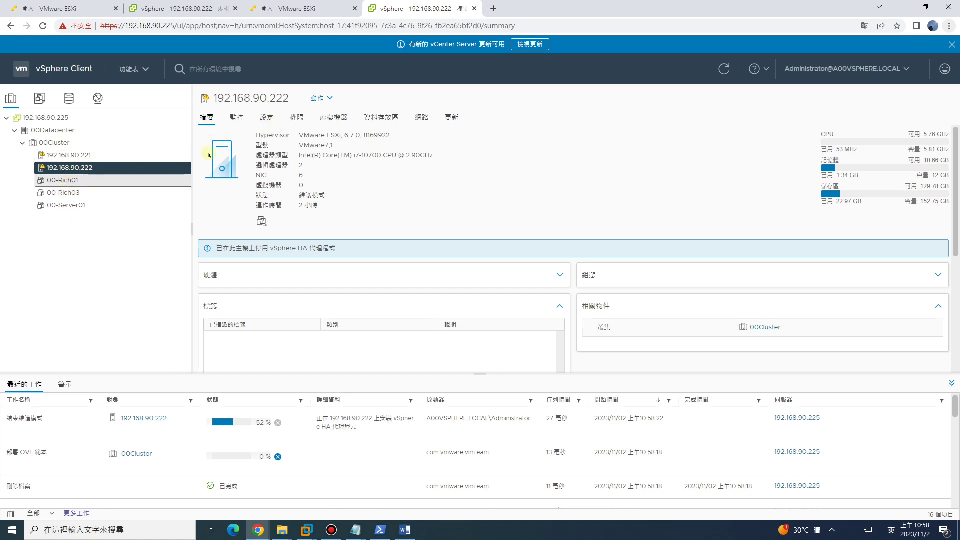
Check the hosts' VM lists and confirm vCenter 192.168.90.225 runs version 7.0.2.
click(334, 118)
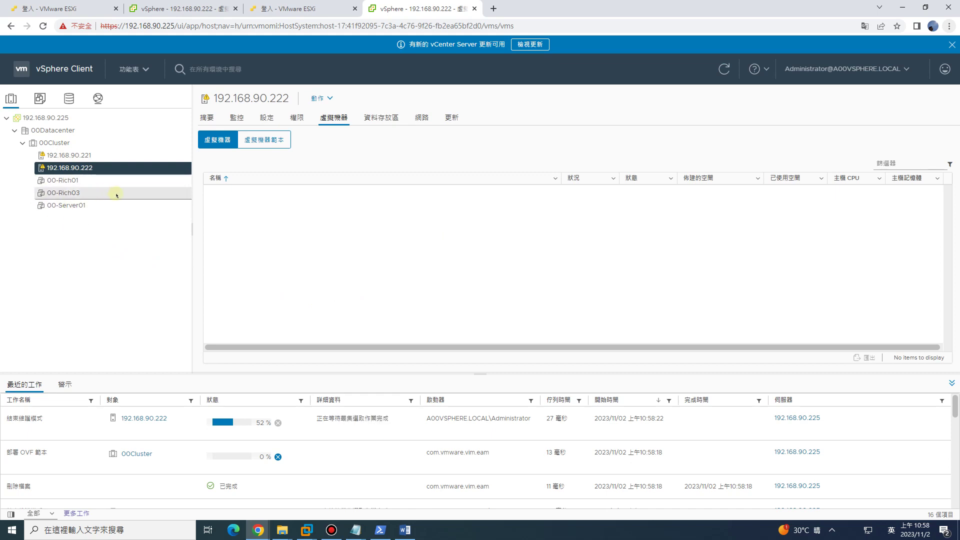
click(73, 155)
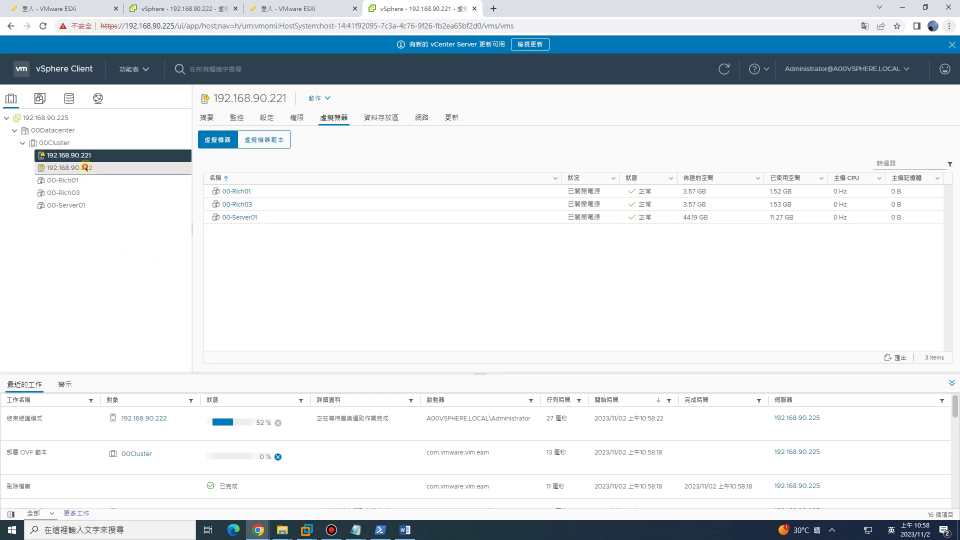
click(82, 168)
click(207, 118)
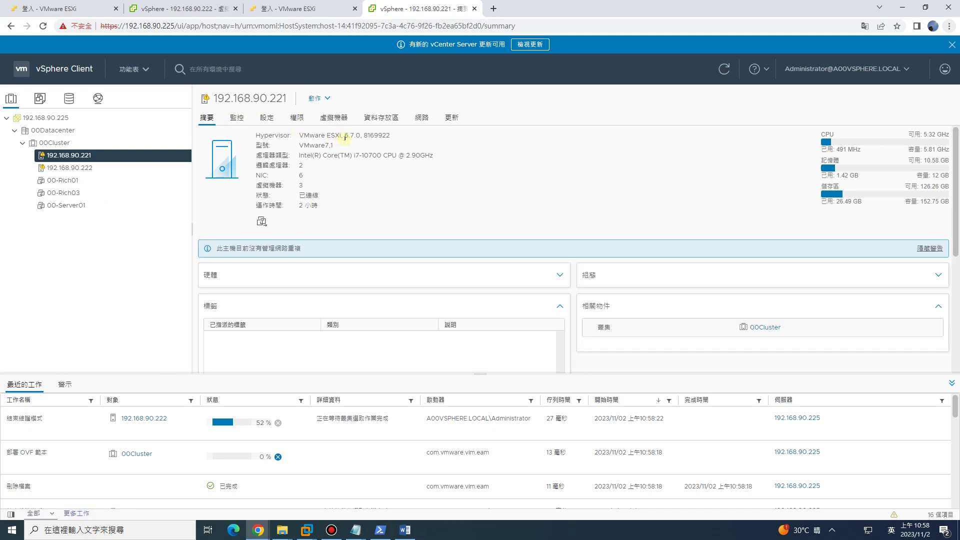
click(46, 118)
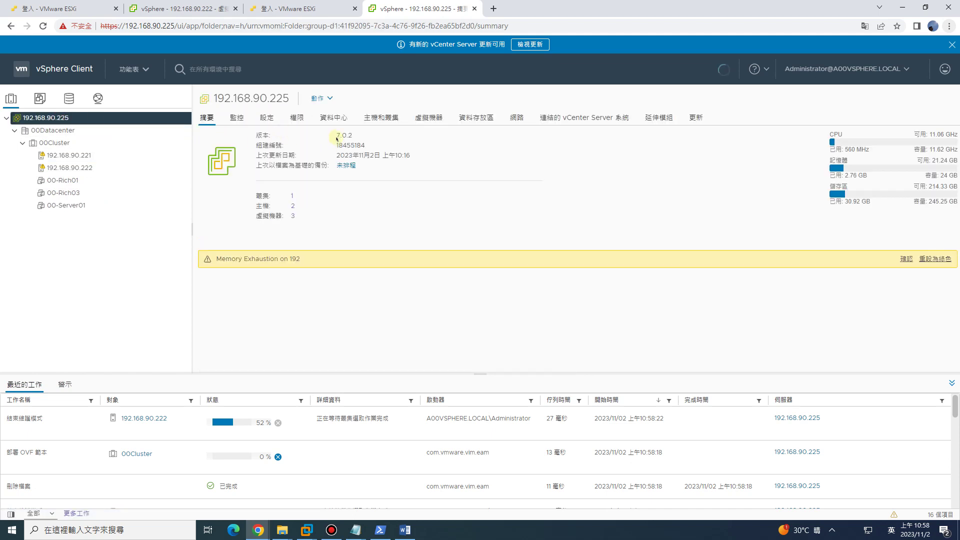
drag(333, 136, 360, 137)
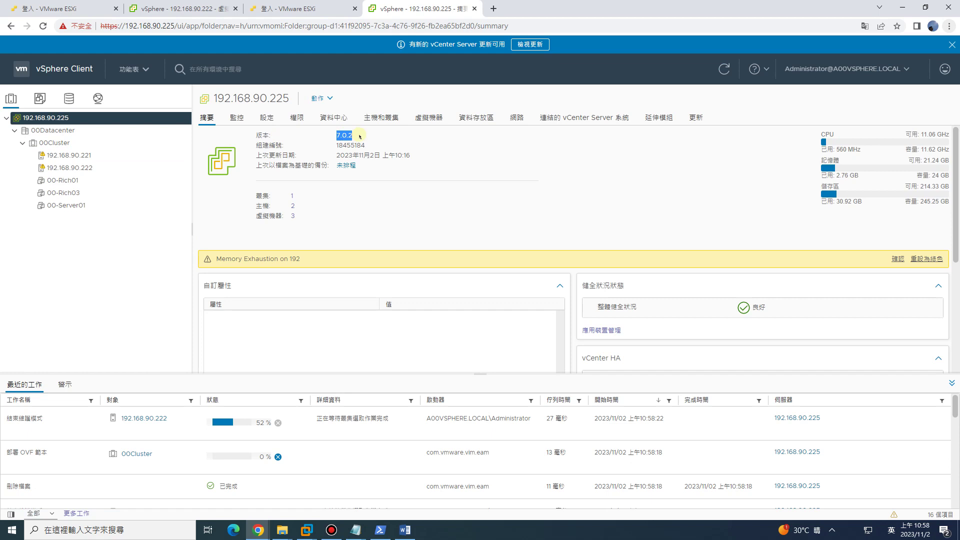
Check the ESXi version and build on hosts 192.168.90.221 and 192.168.90.222.
click(80, 156)
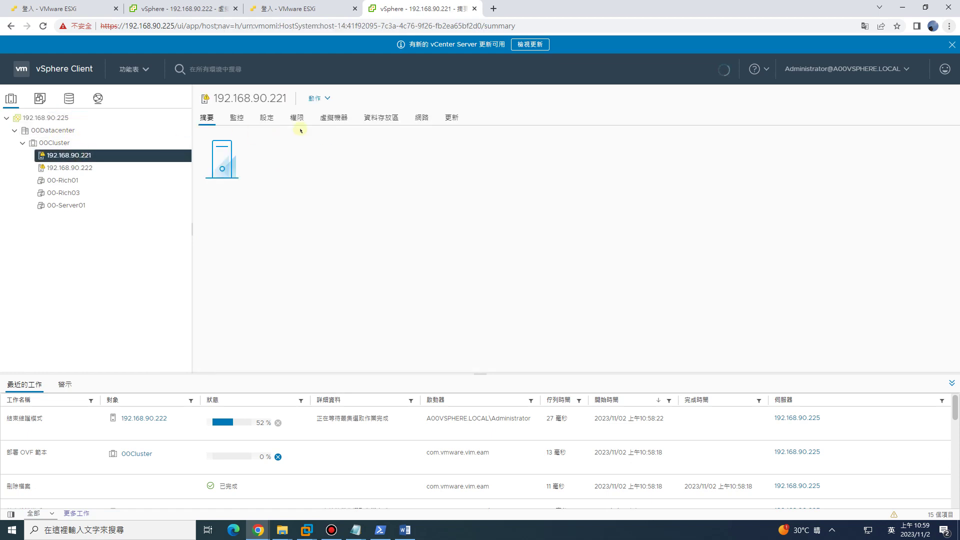
drag(332, 135, 384, 136)
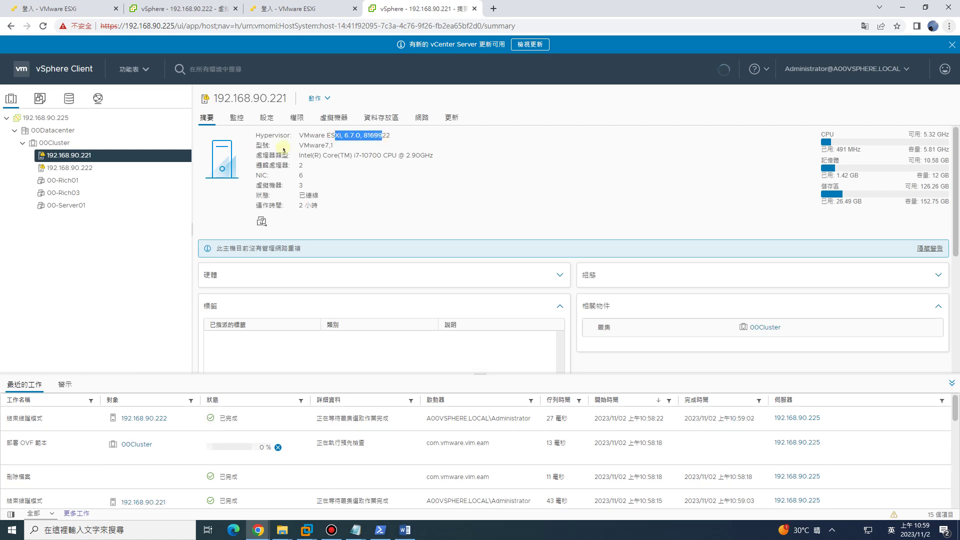
click(310, 143)
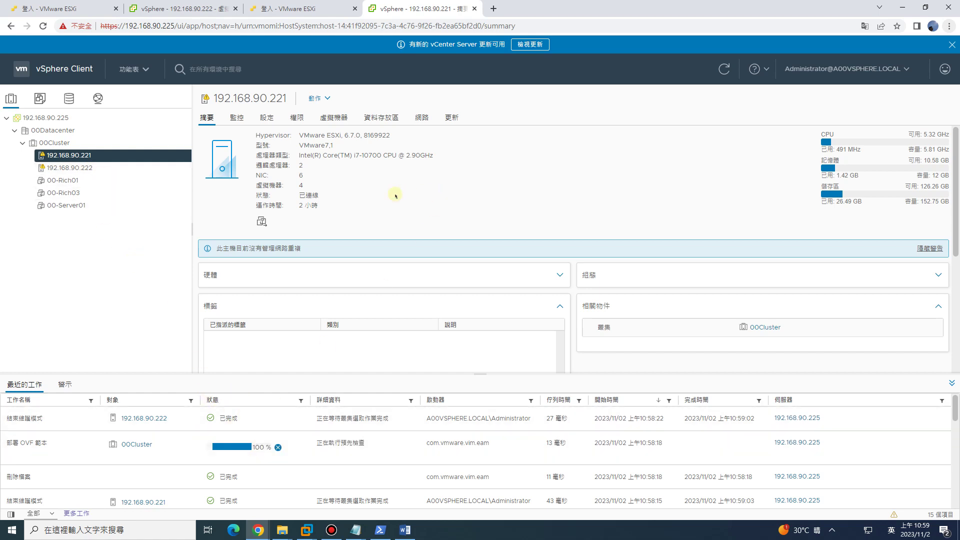
click(83, 168)
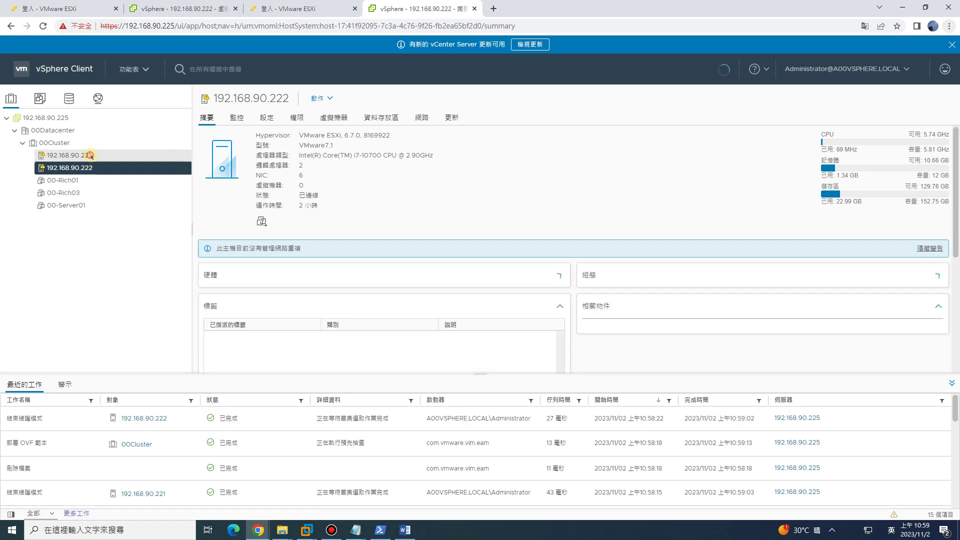
click(80, 155)
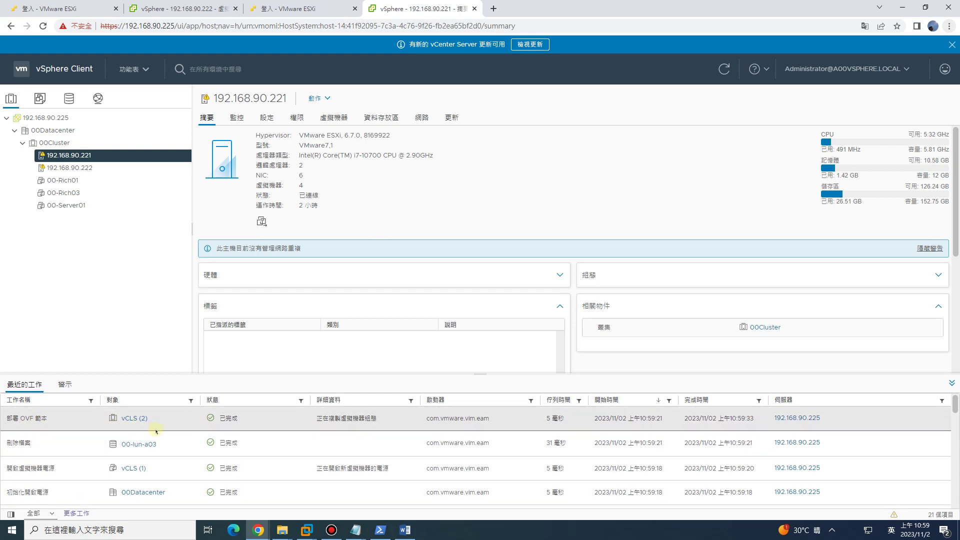
Review vCLS (1) on 192.168.90.221 and the empty VM list on 192.168.90.222, then go to 192.168.90.224.
click(334, 118)
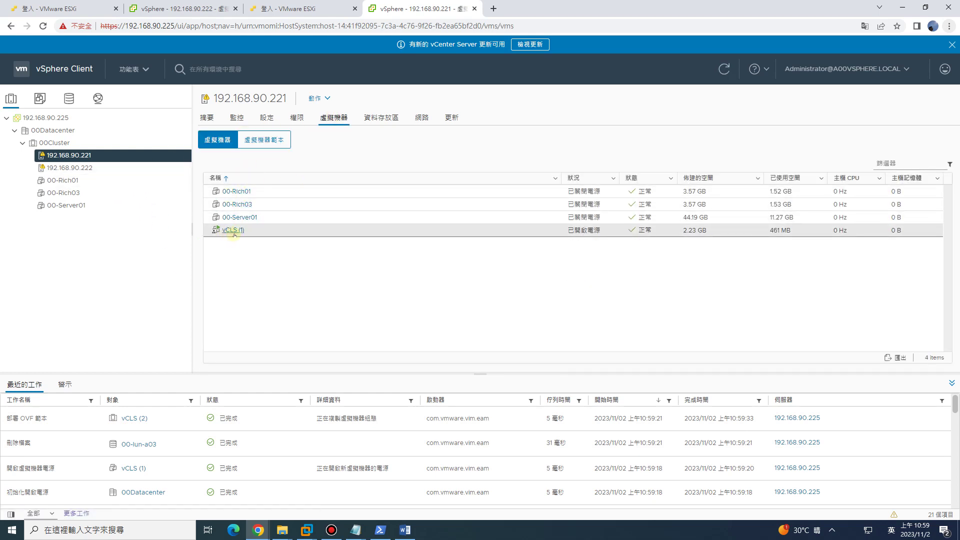
click(271, 232)
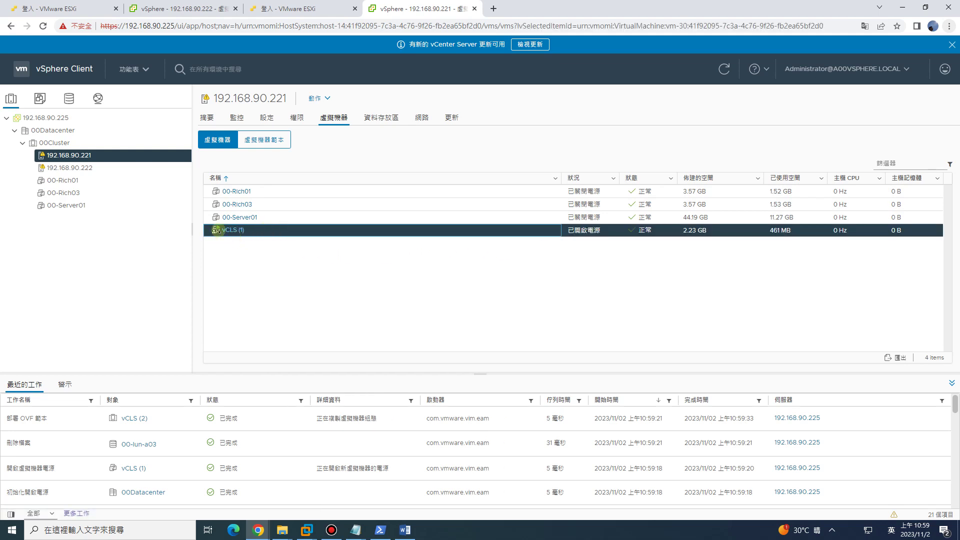
click(70, 167)
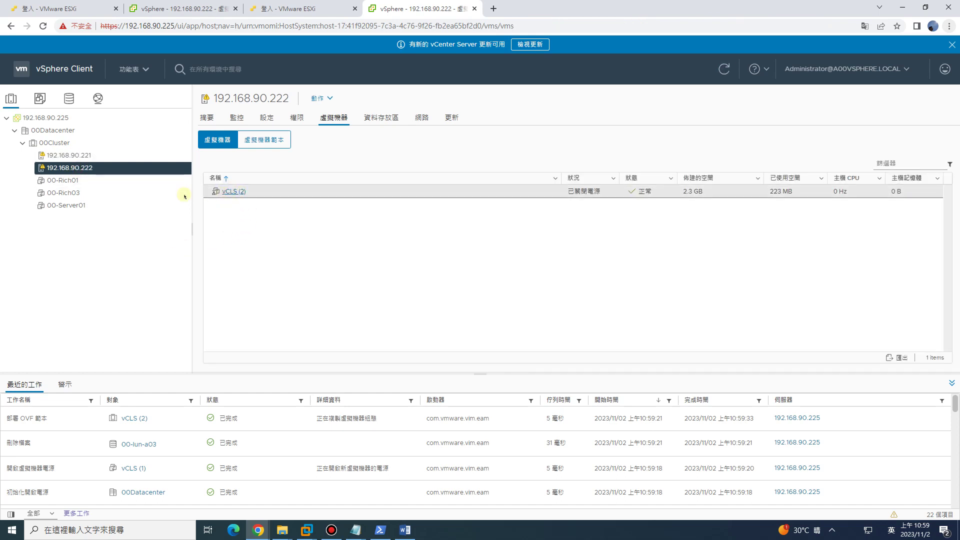
click(87, 155)
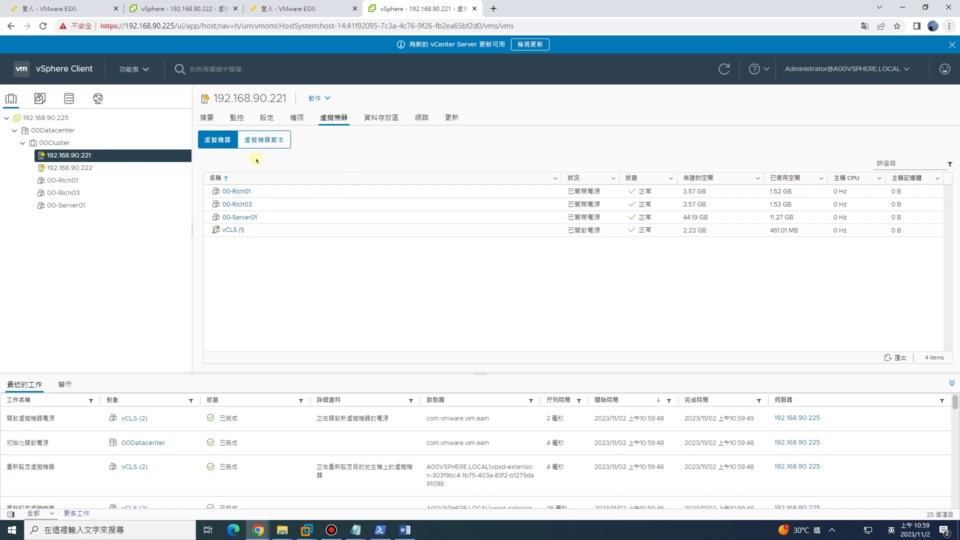
click(92, 163)
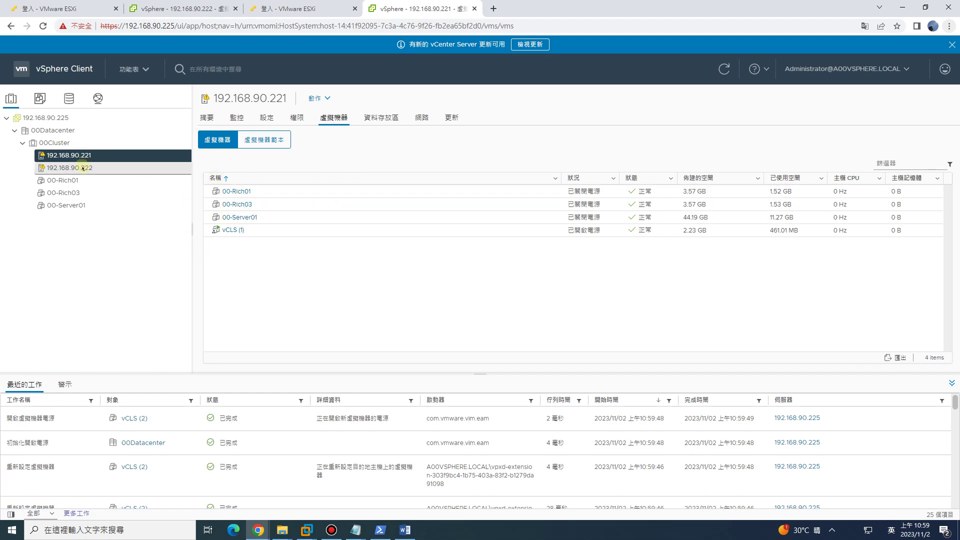
click(86, 157)
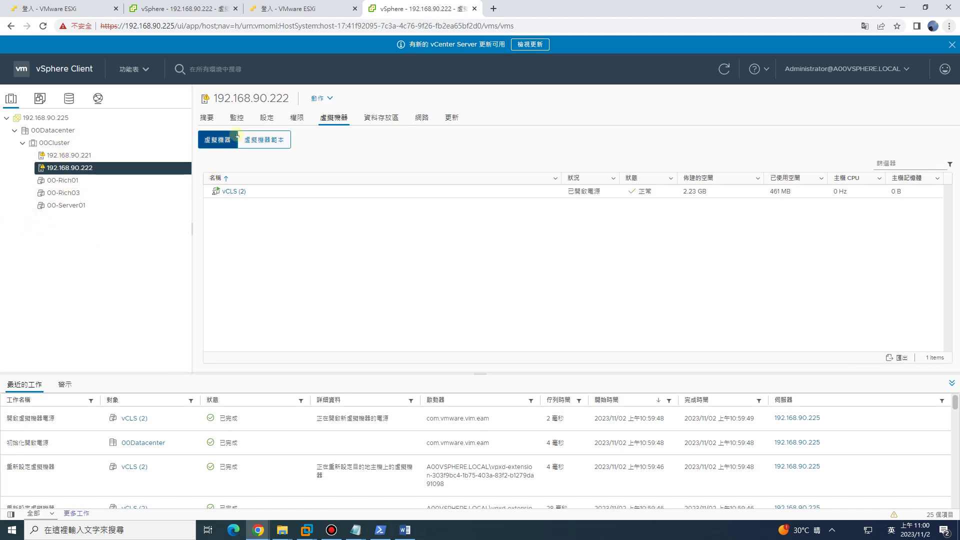
click(185, 8)
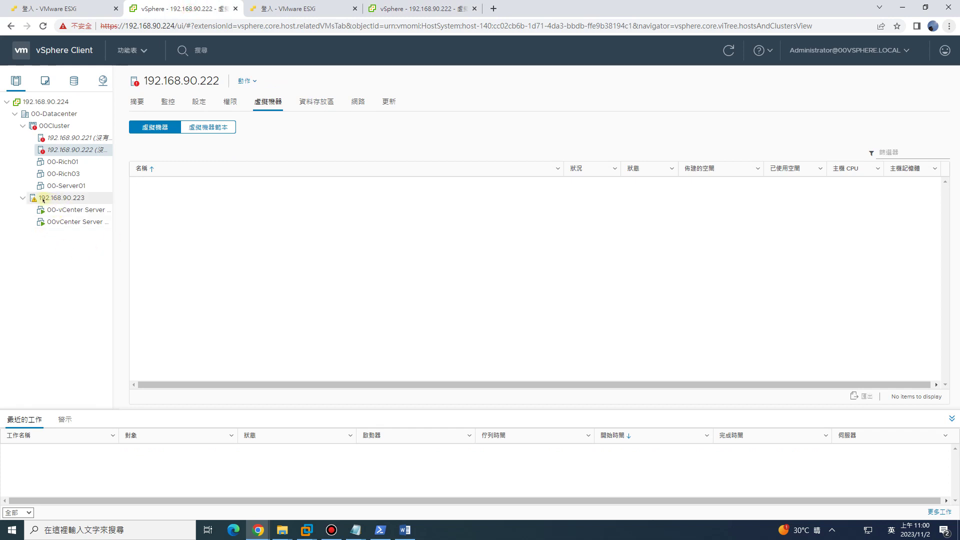
Open the 00vCenter Server Appliance VM summary, briefly checking the 192.168.90.222 tab.
click(67, 223)
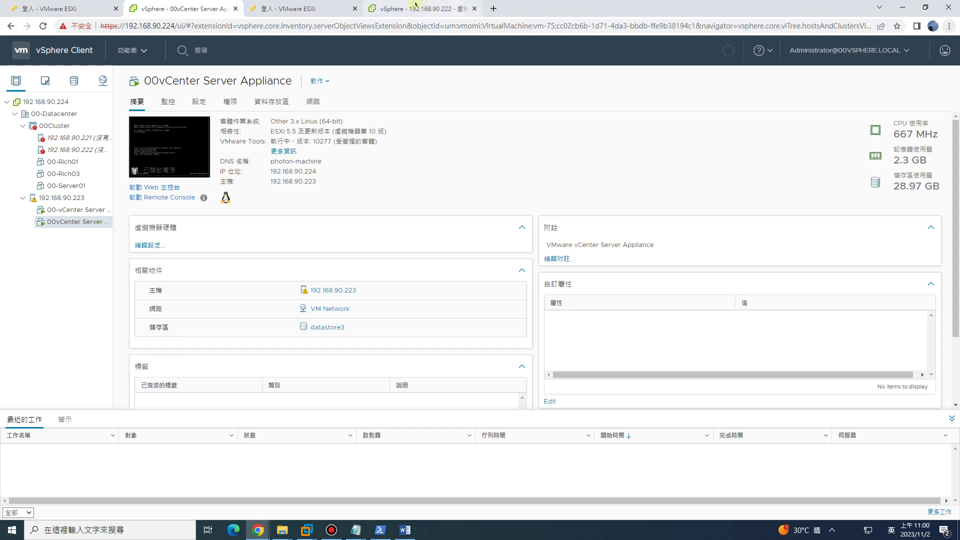
click(372, 9)
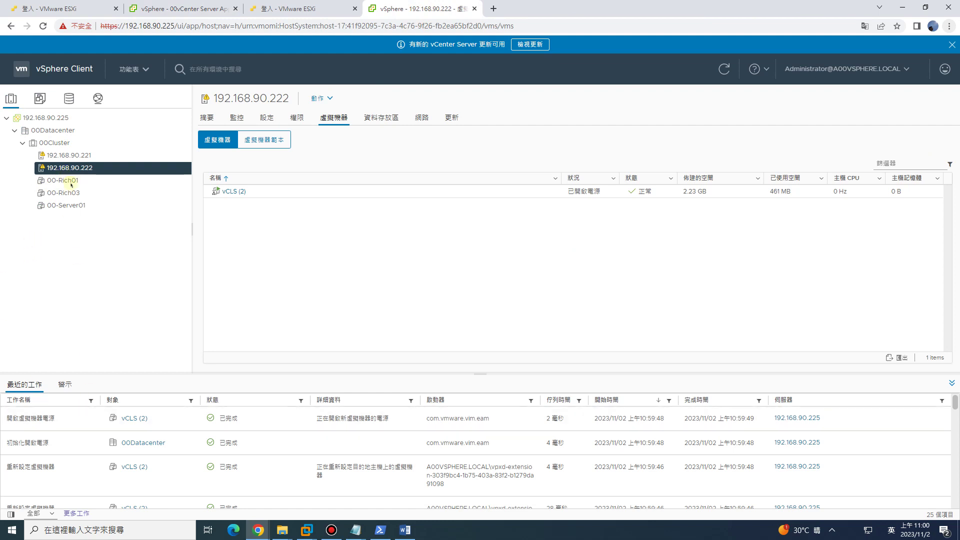
key(ctrl+2)
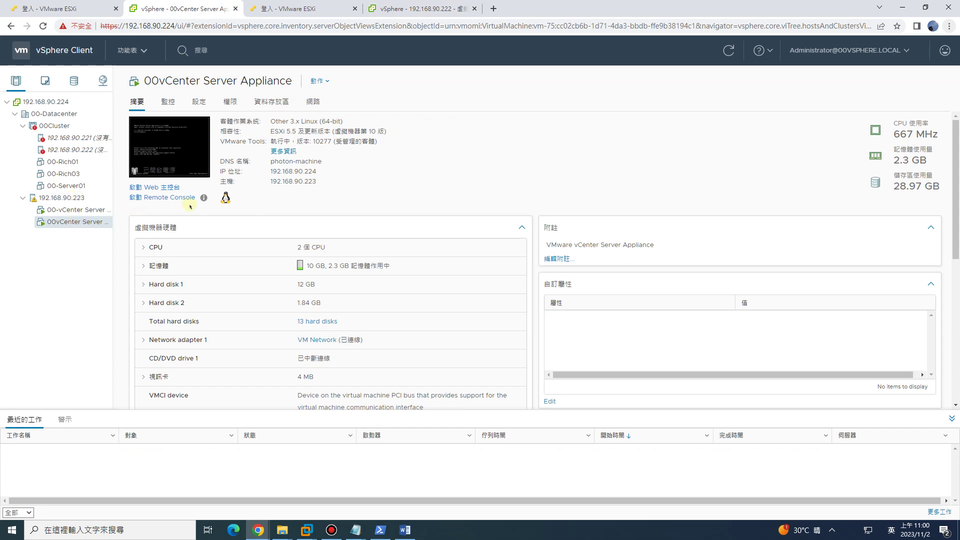
Launch a remote console for the 00vCenter Server Appliance and focus its screen.
click(162, 198)
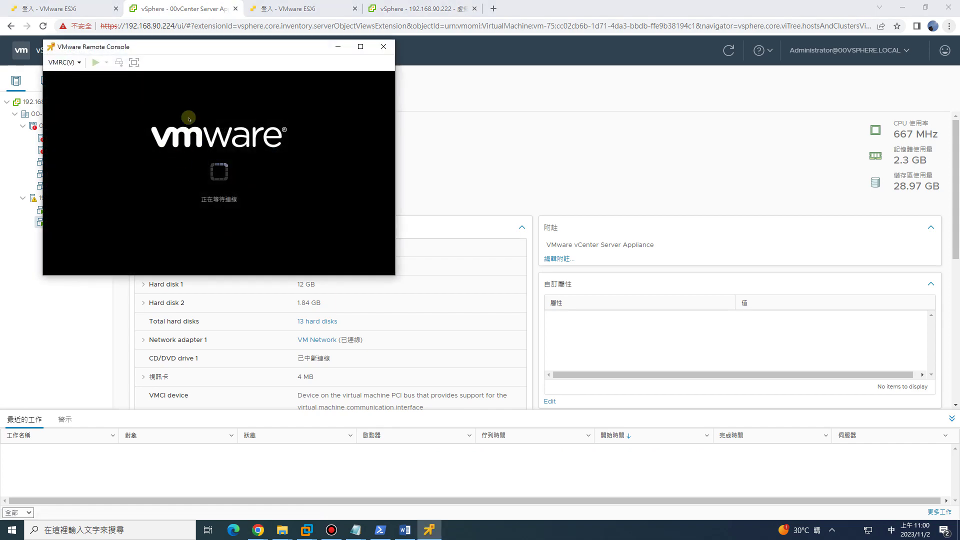
drag(218, 51, 394, 57)
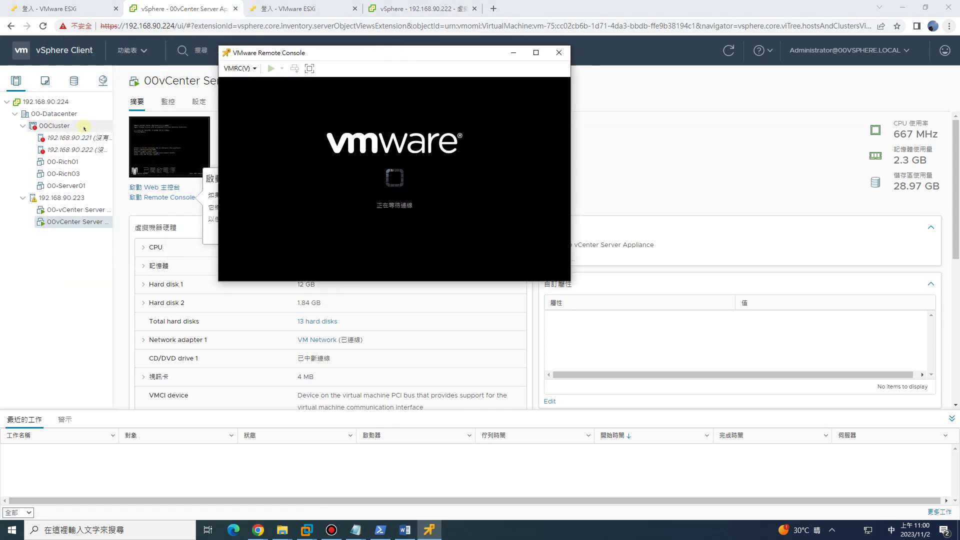
click(304, 233)
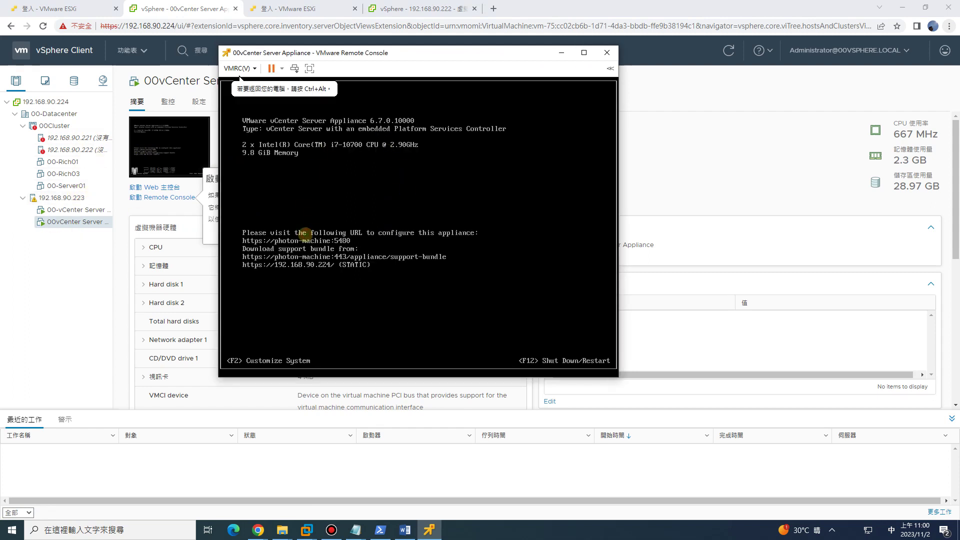
Log in to the appliance console as root and shut it down with F11.
key(alt+F1)
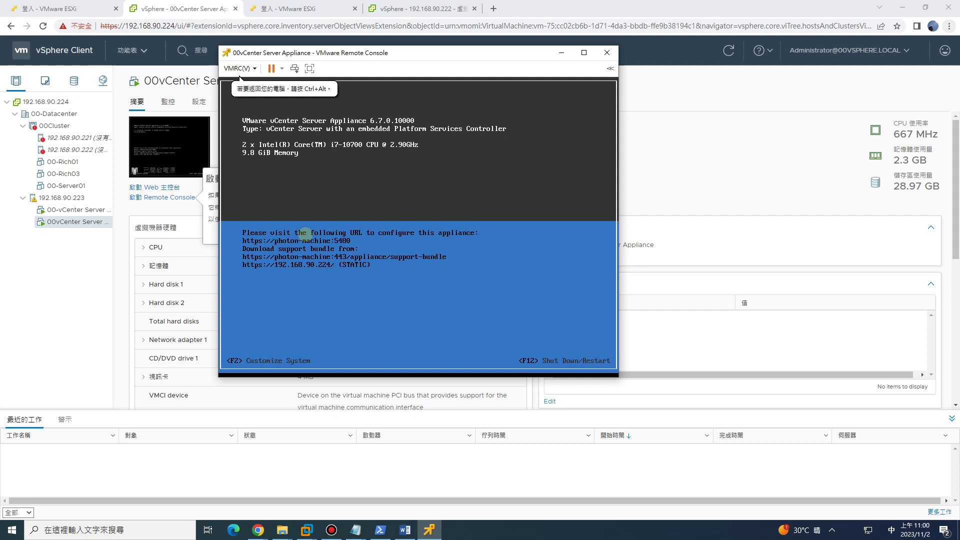
key(F2)
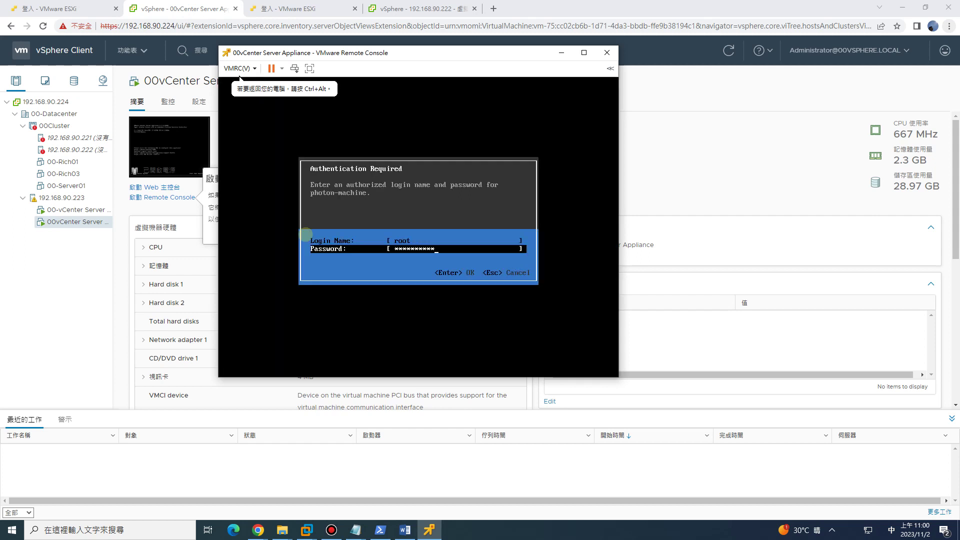
key(Return)
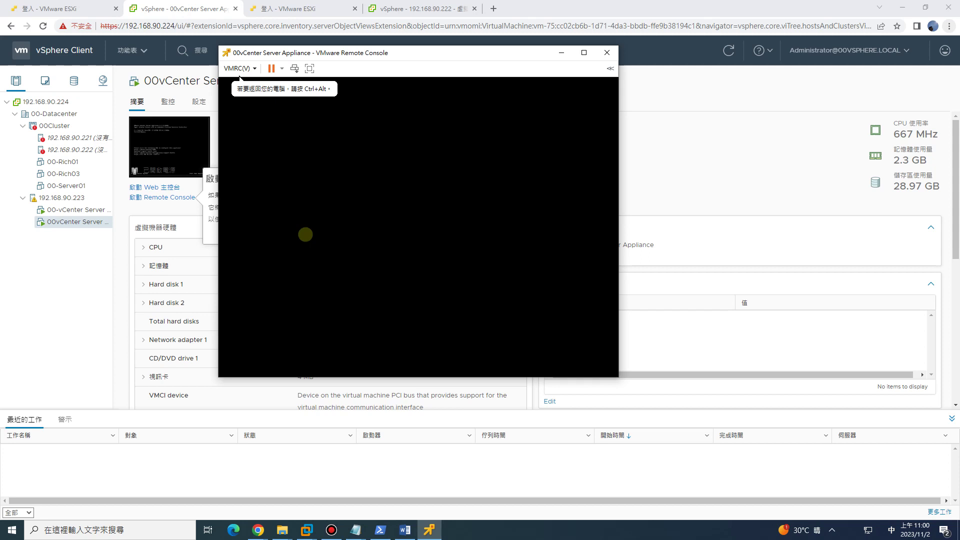
key(F11)
key(ctrl+alt)
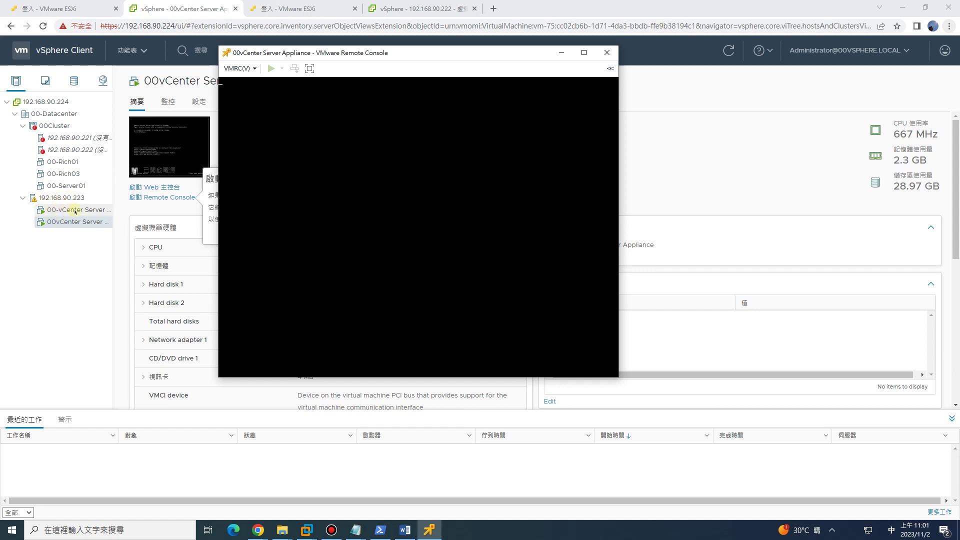
Close the remote console and sign in to the ESXi host 192.168.90.223 as root.
click(59, 211)
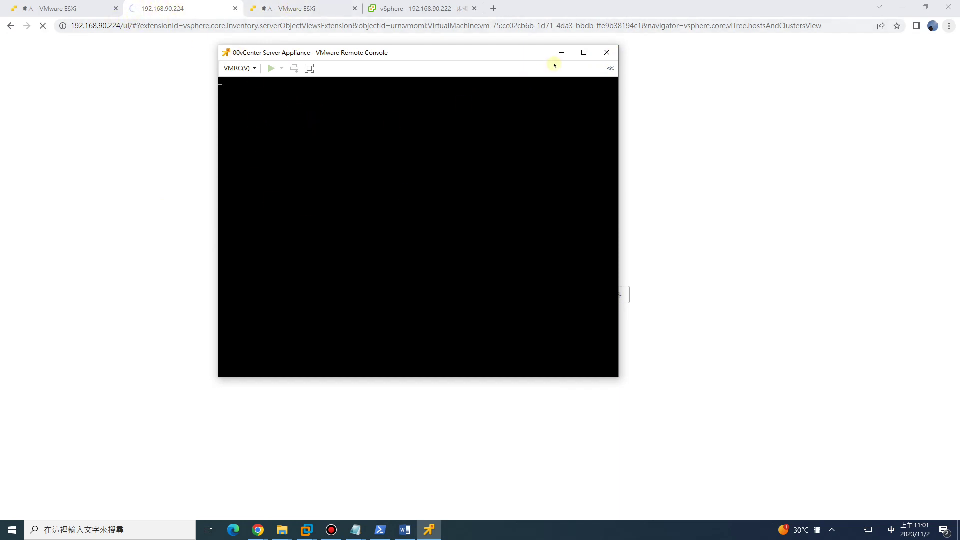
click(607, 52)
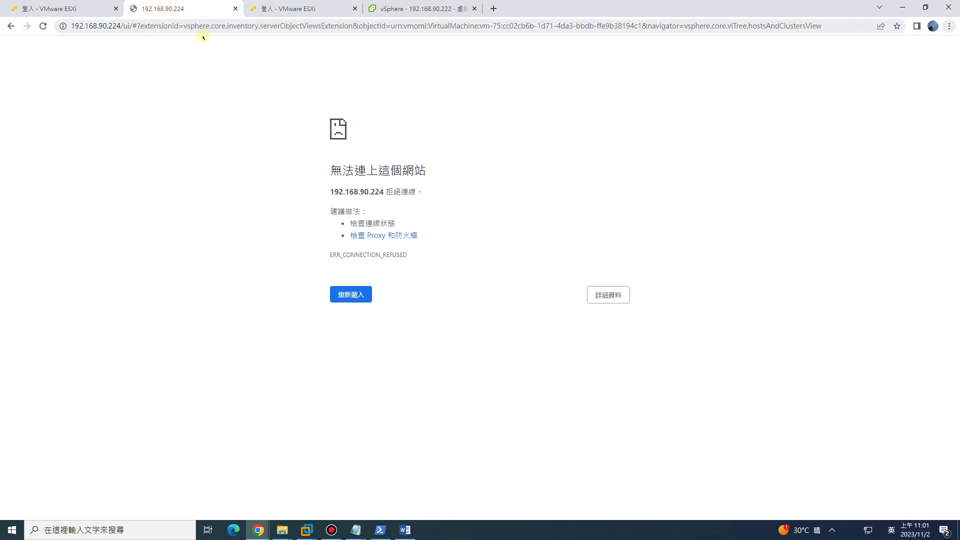
click(85, 8)
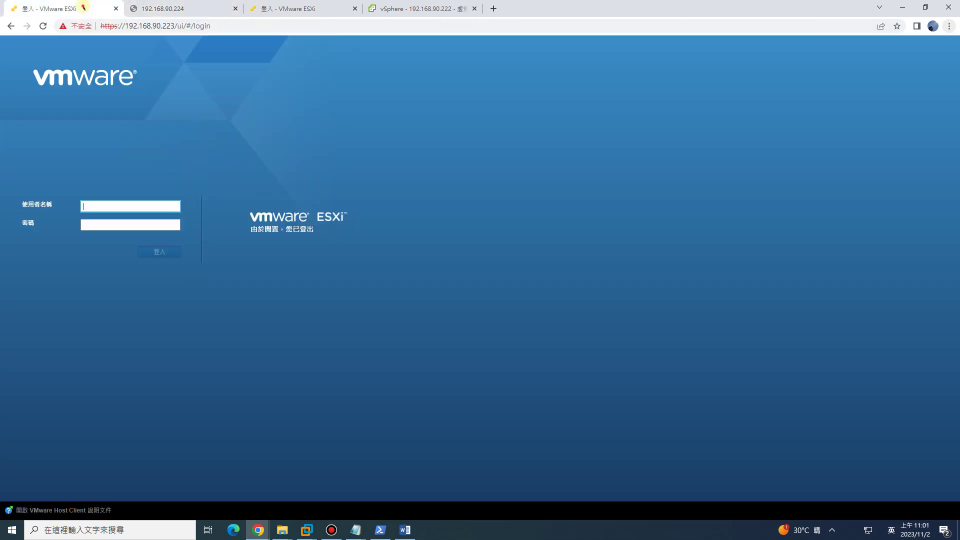
click(126, 208)
click(157, 228)
click(111, 224)
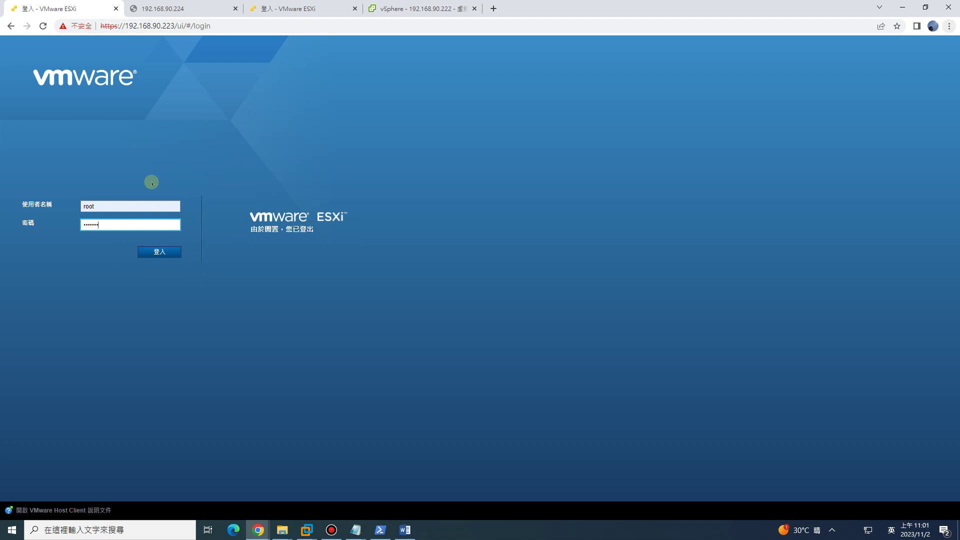
key(Return)
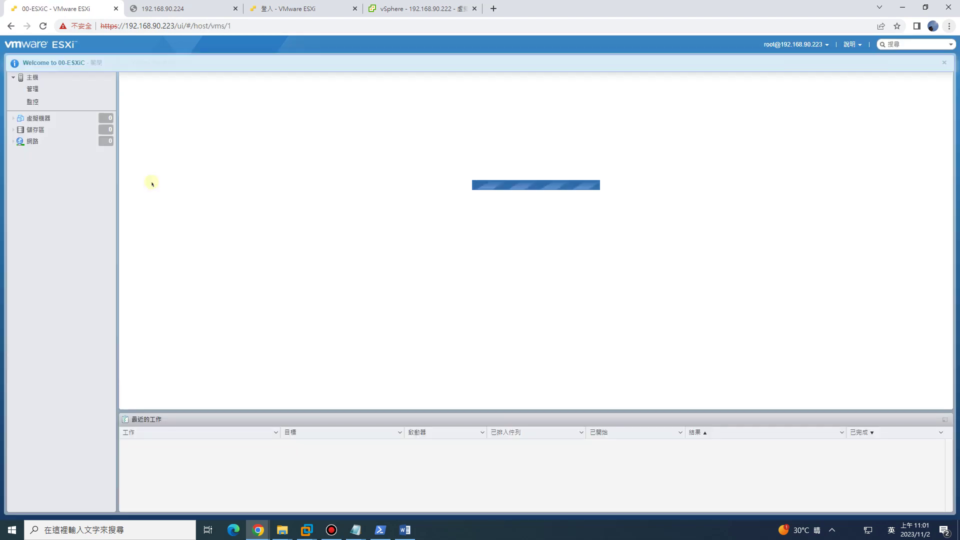
List the host's virtual machines and close the unreachable 192.168.90.224 vCenter tab.
click(70, 119)
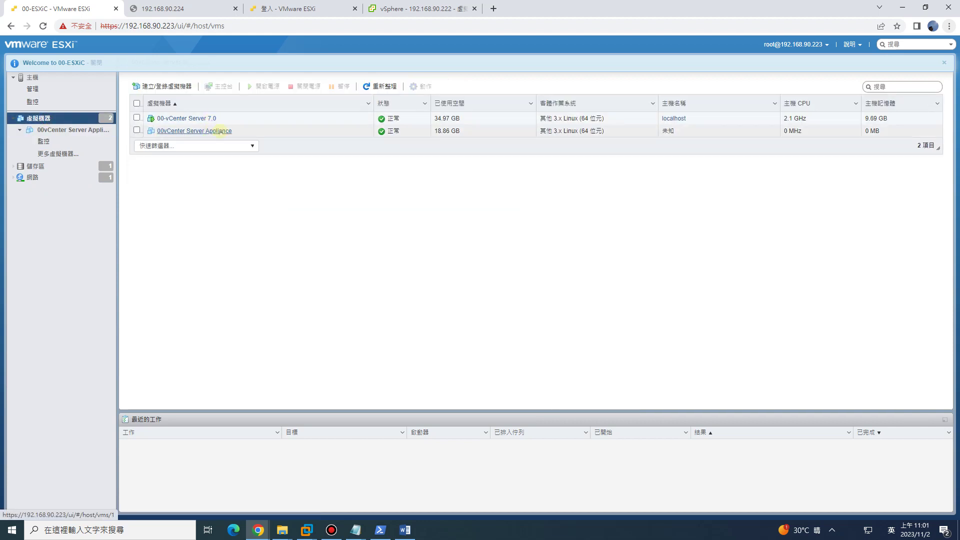
click(175, 9)
click(71, 10)
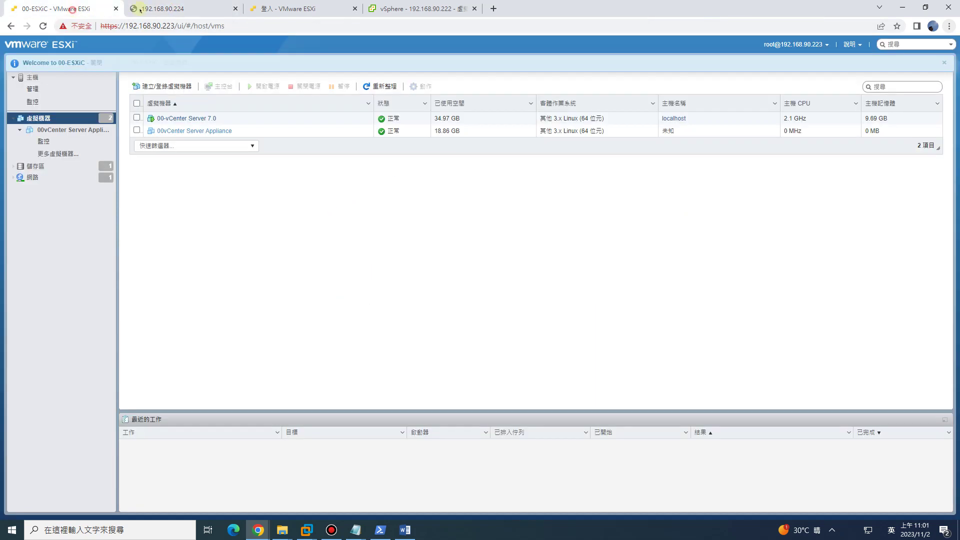
click(235, 9)
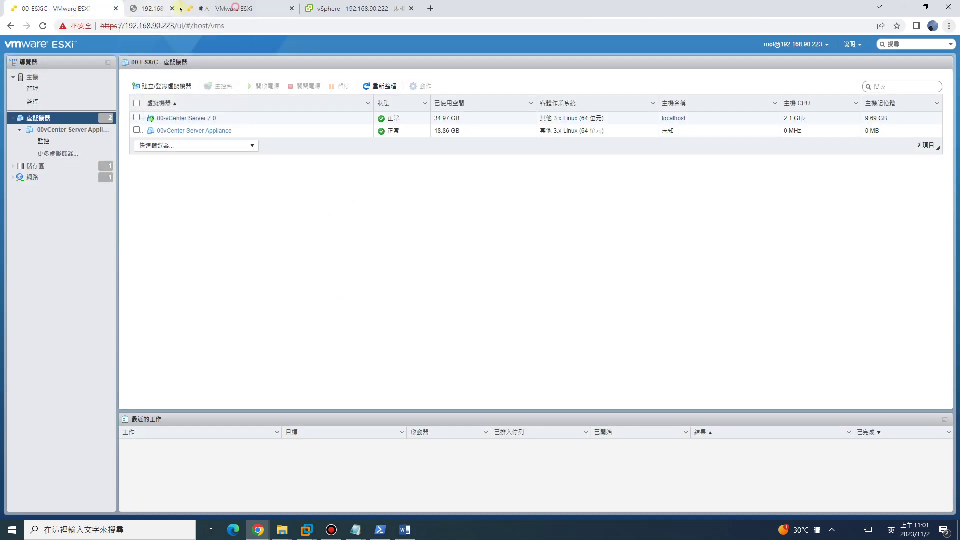
click(163, 10)
click(80, 9)
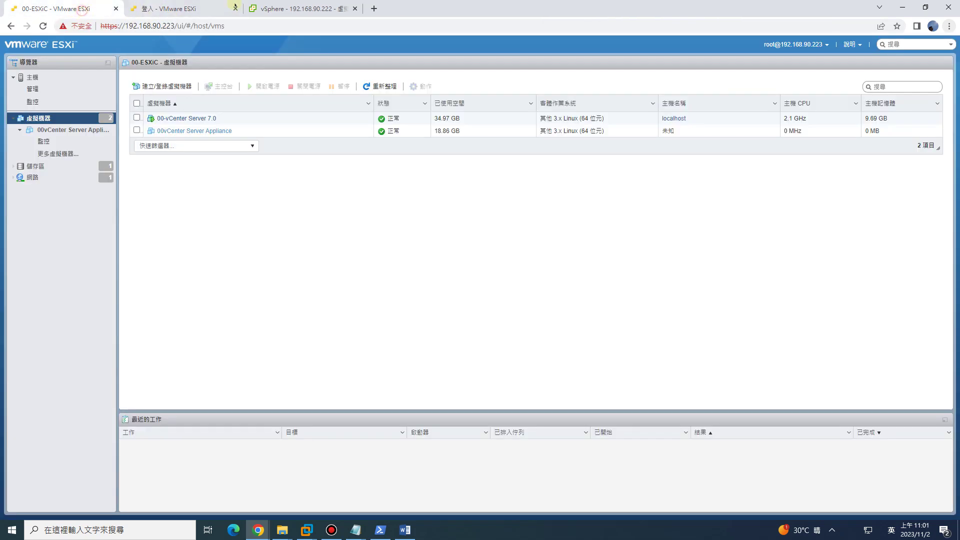
Select 00Datacenter on vCenter 192.168.90.225 and bring up its actions menu.
click(307, 9)
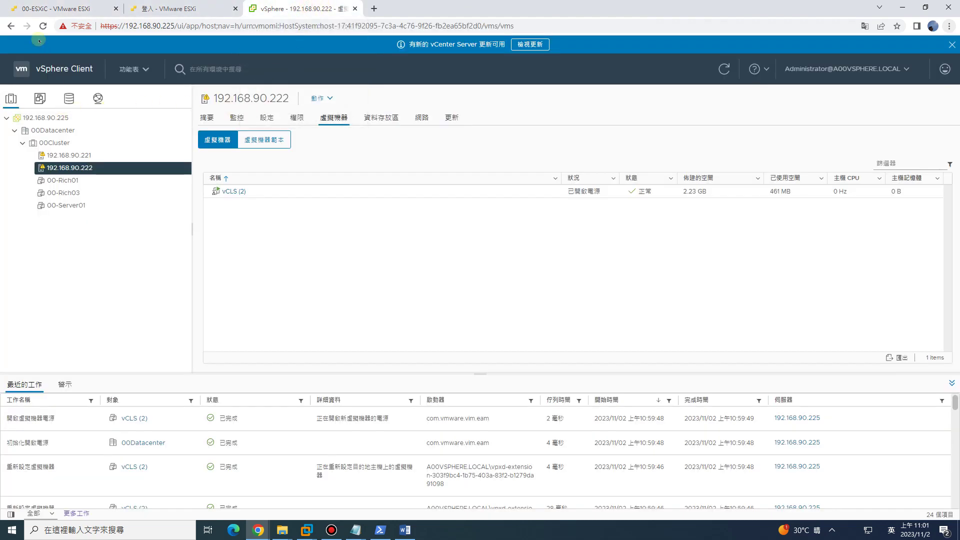
click(48, 7)
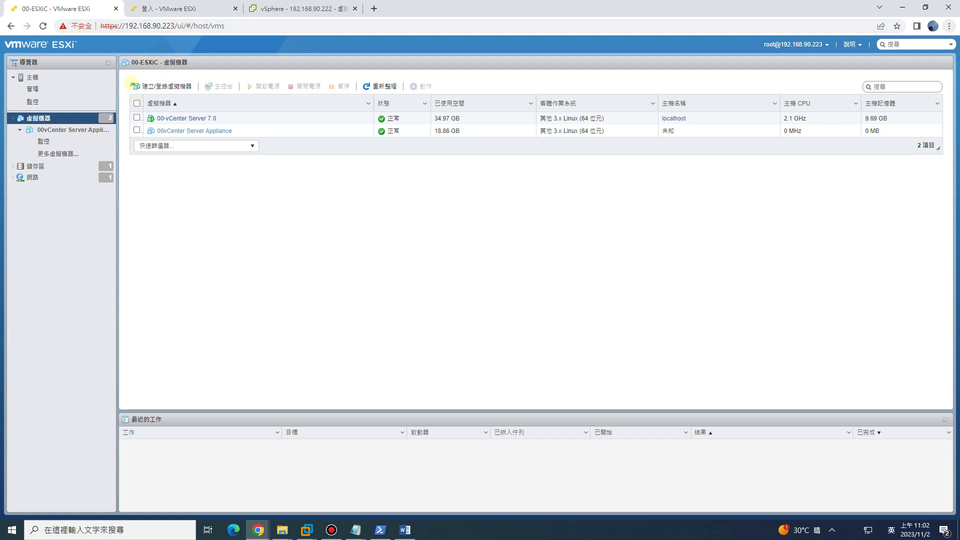
click(317, 8)
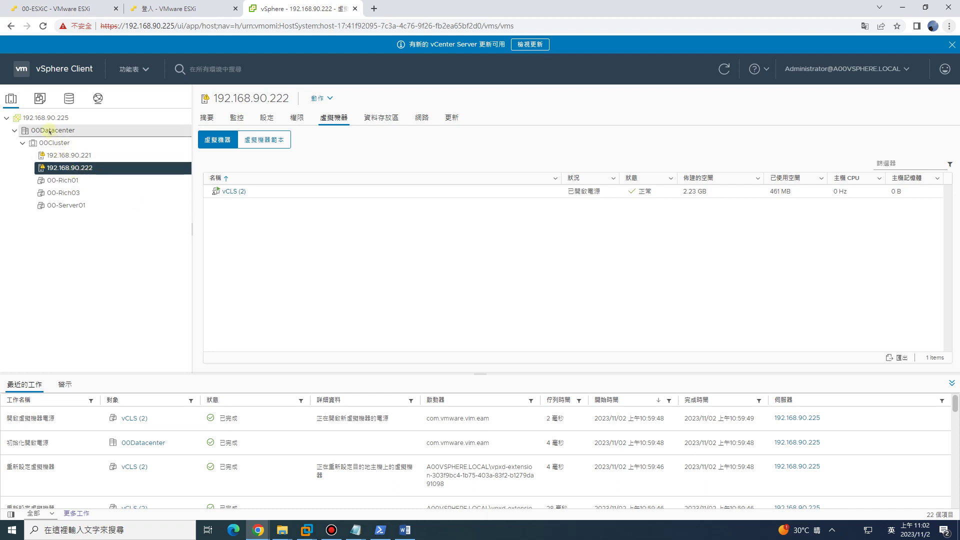
right_click(47, 131)
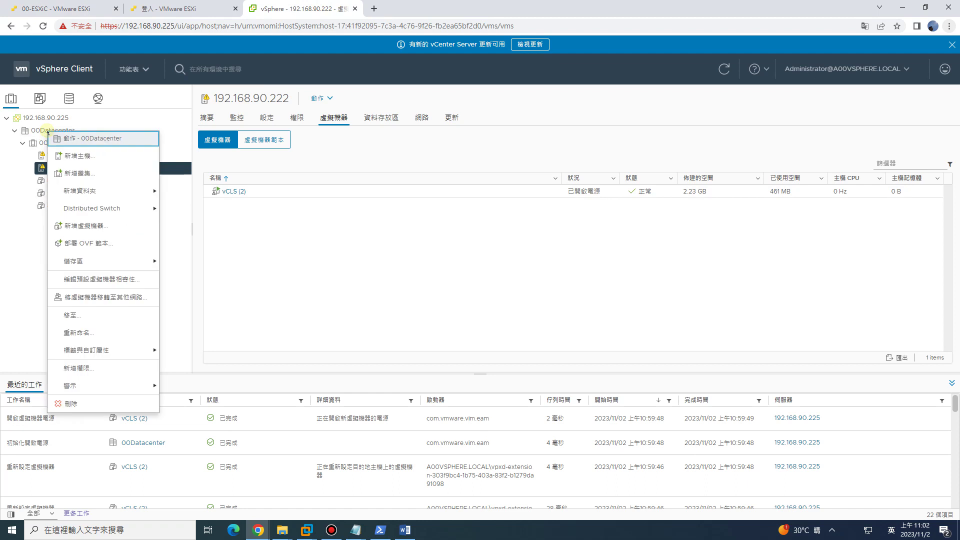
click(47, 131)
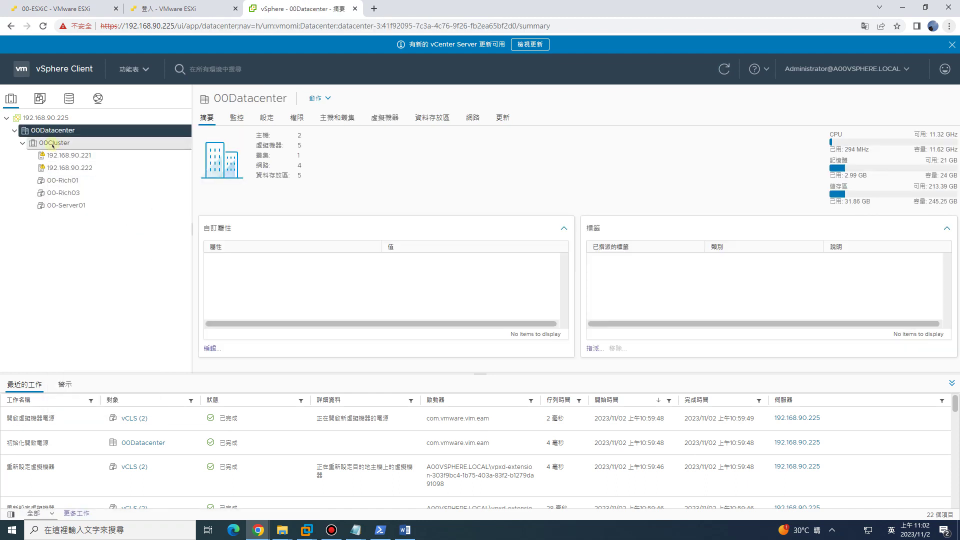
right_click(53, 130)
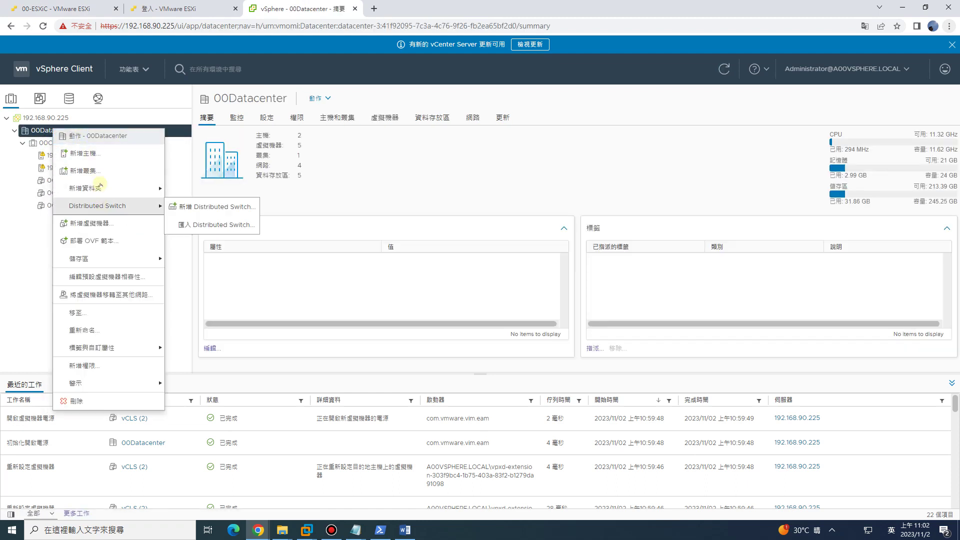
Start 新增主機 for 192.168.90.223 with root credentials and accept its certificate.
click(96, 154)
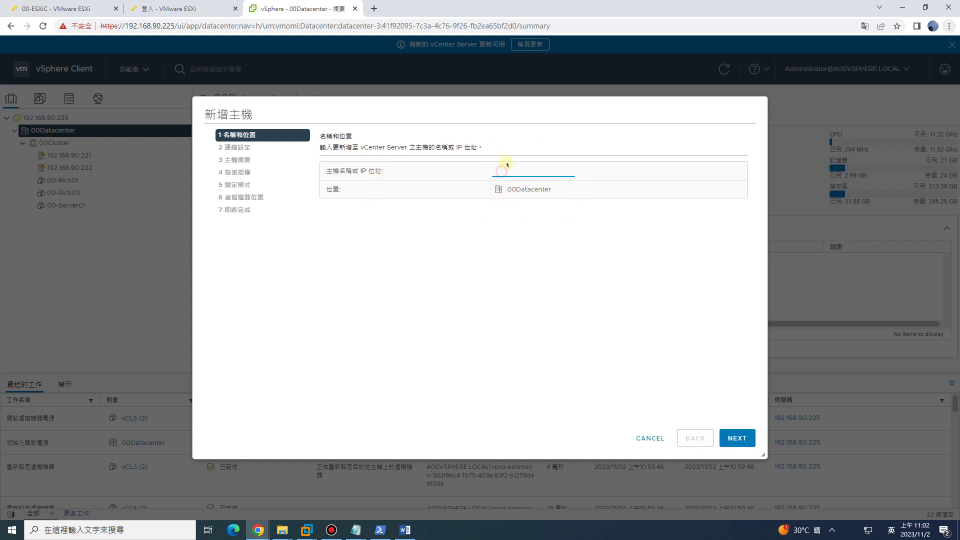
text(192.168.90.223)
click(744, 438)
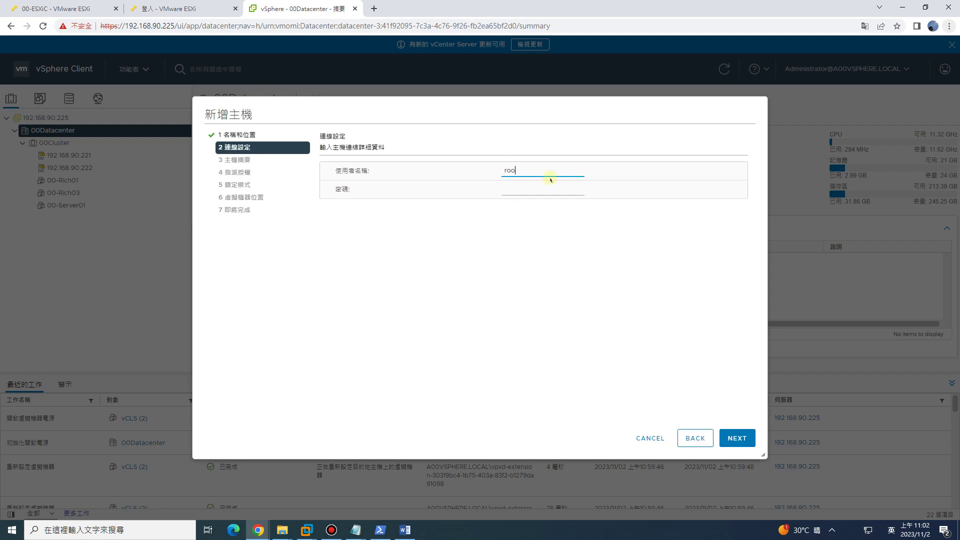
text(root)
key(Tab)
click(737, 438)
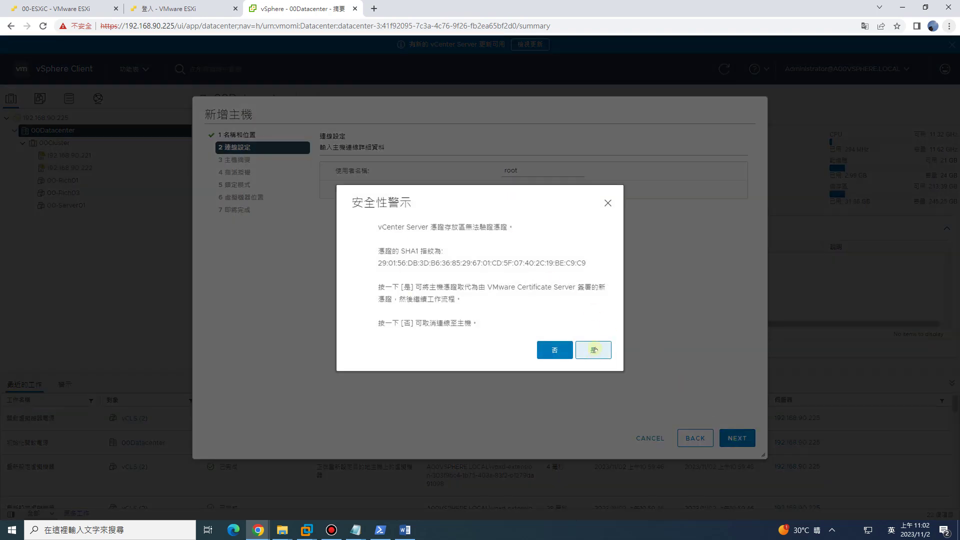
click(594, 347)
Keep the evaluation license and lockdown setting, place VMs in 00Datacenter, and finish.
click(737, 439)
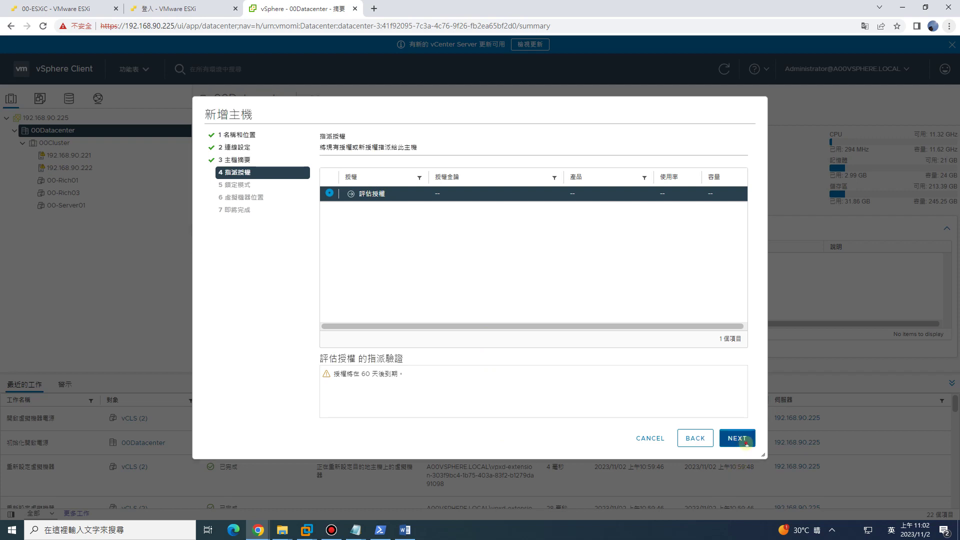
click(746, 443)
click(745, 443)
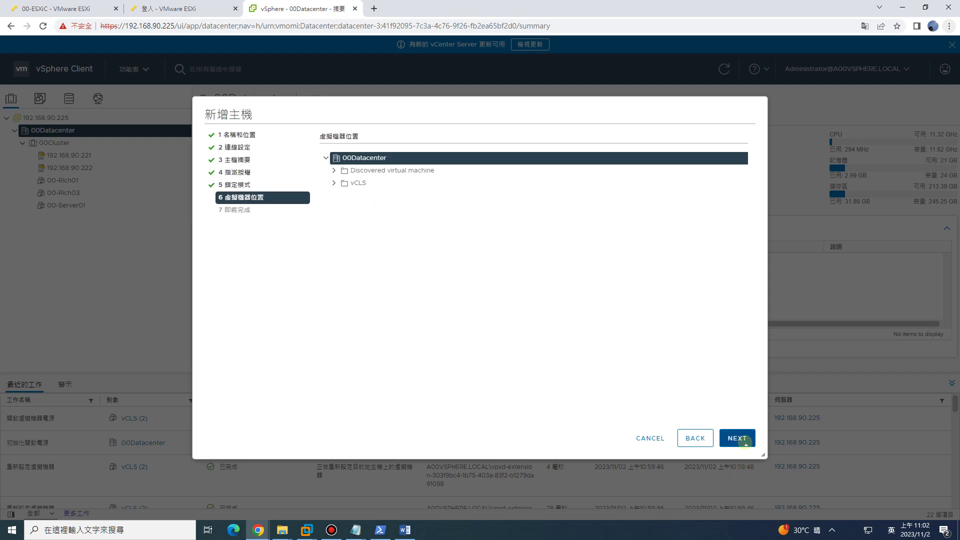
click(746, 443)
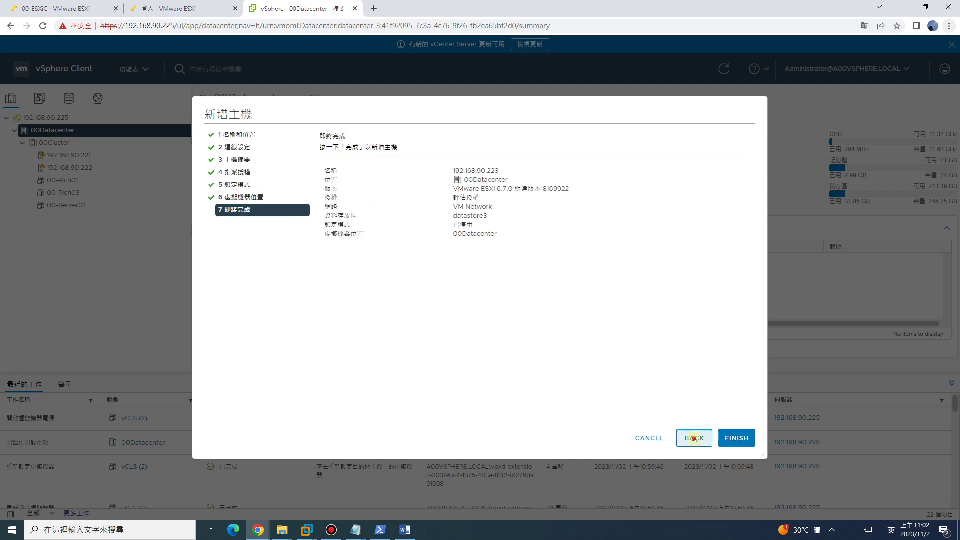
click(695, 438)
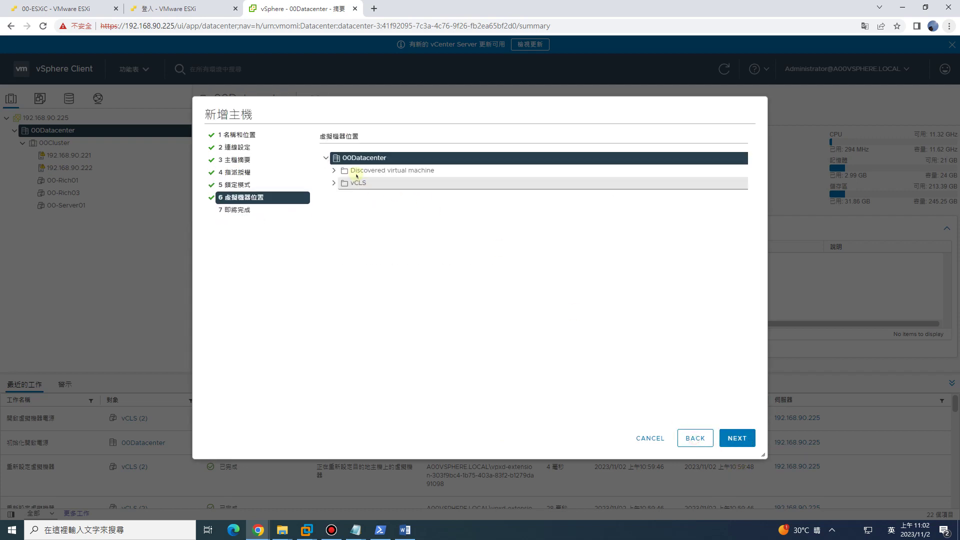
click(326, 158)
click(326, 158)
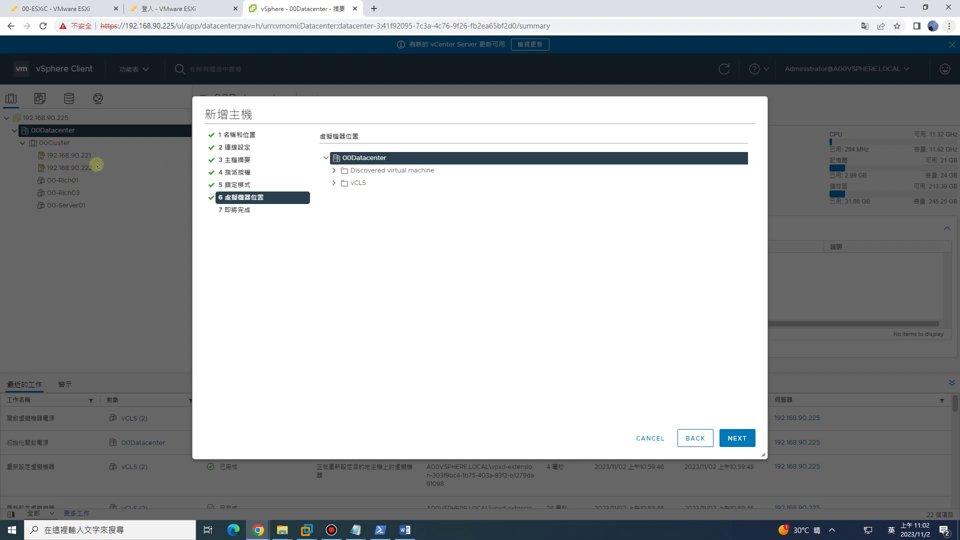
click(754, 449)
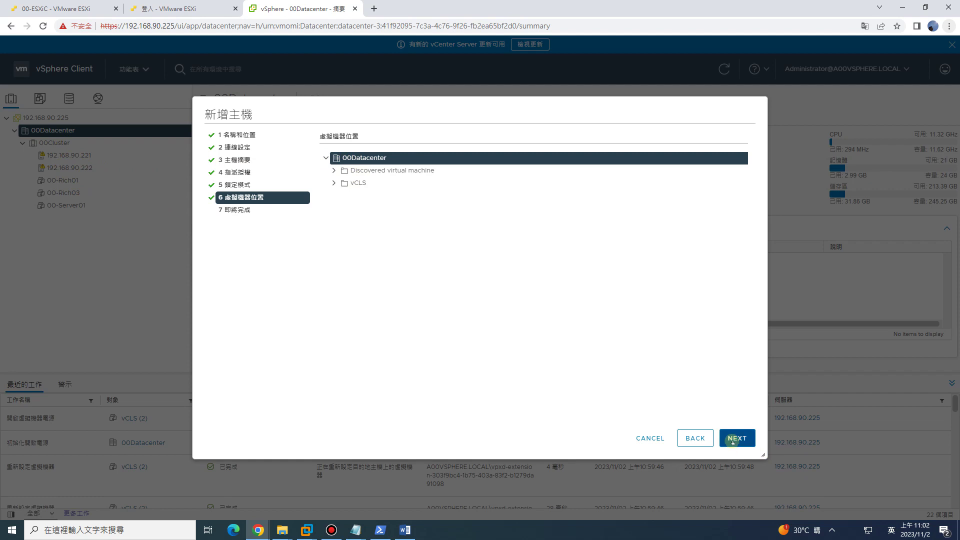
click(734, 441)
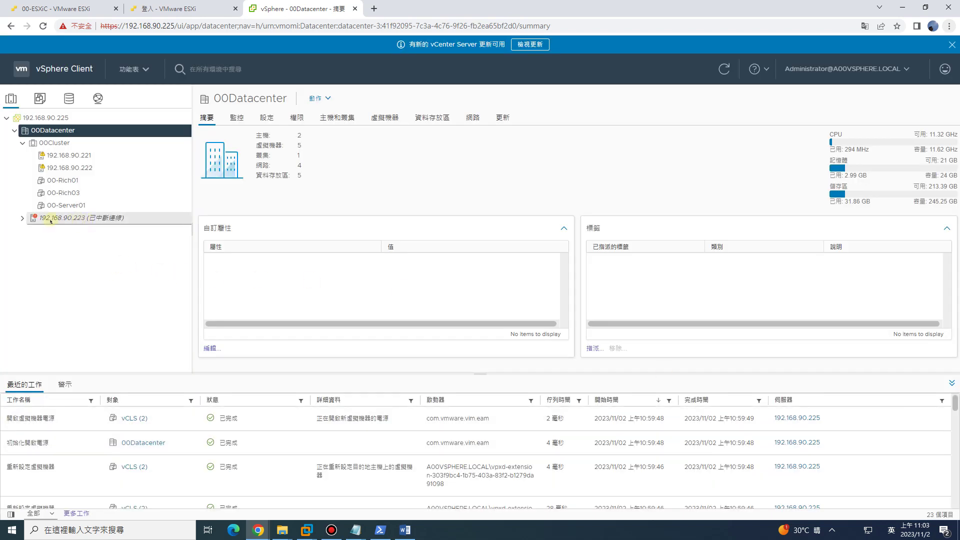
Expand 192.168.90.223 to view 00-vCenter Server 7.0, then list the four VMs on 192.168.90.221.
click(22, 218)
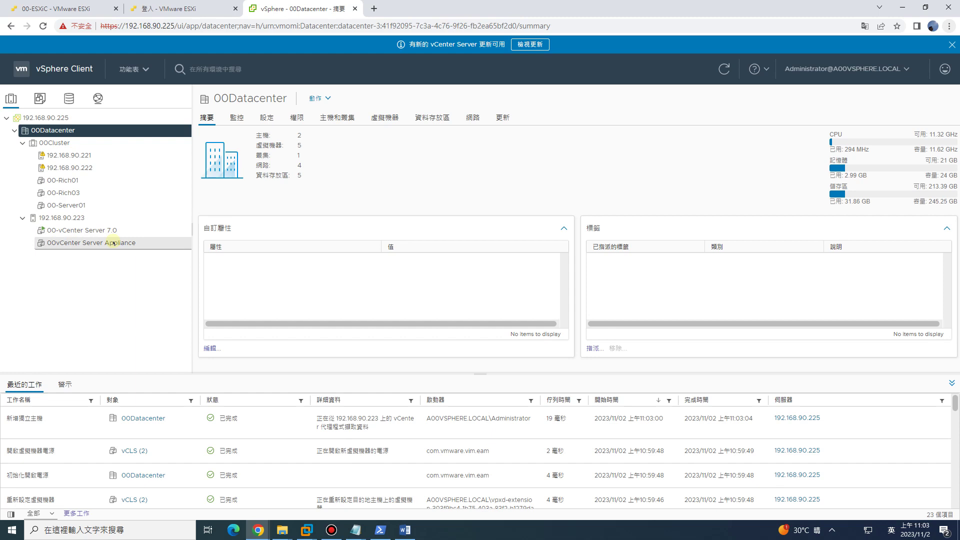
click(133, 231)
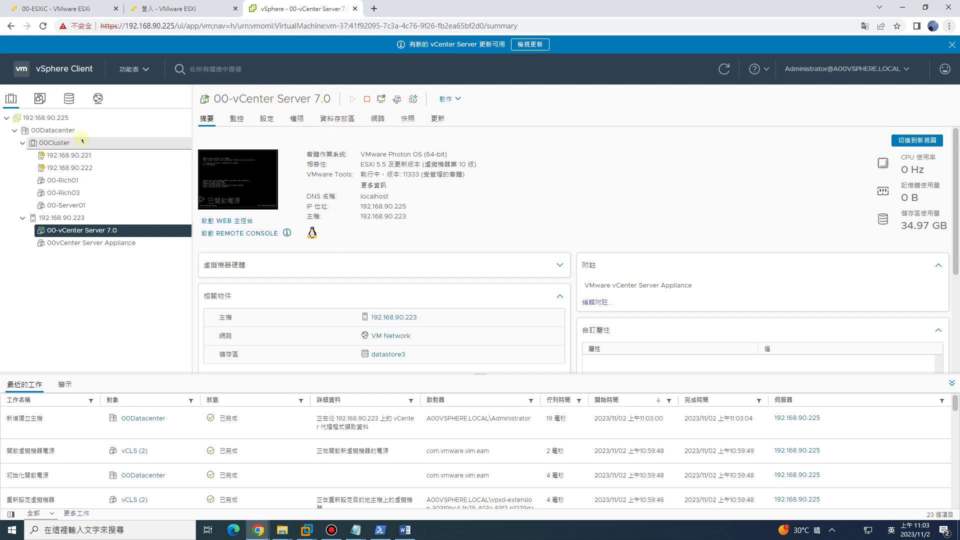
click(60, 118)
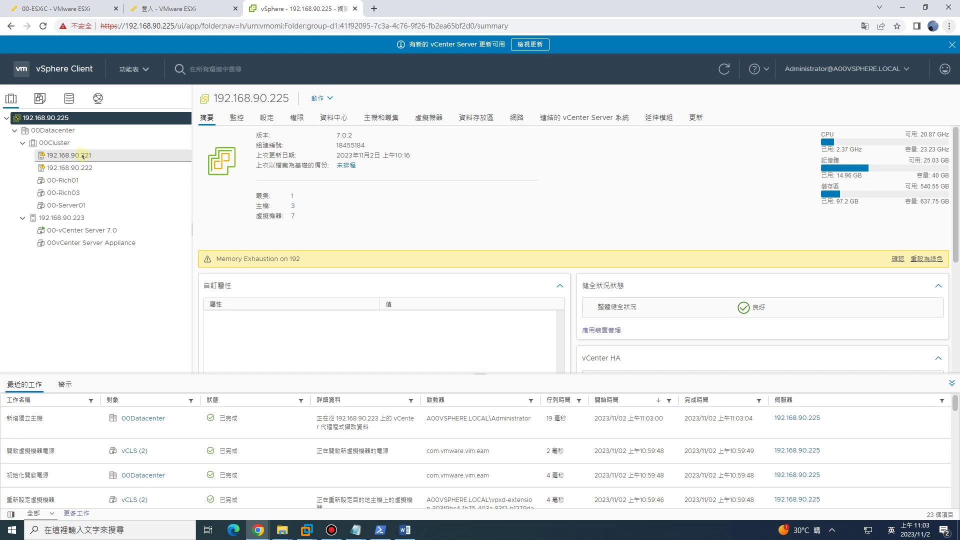
click(82, 156)
click(100, 169)
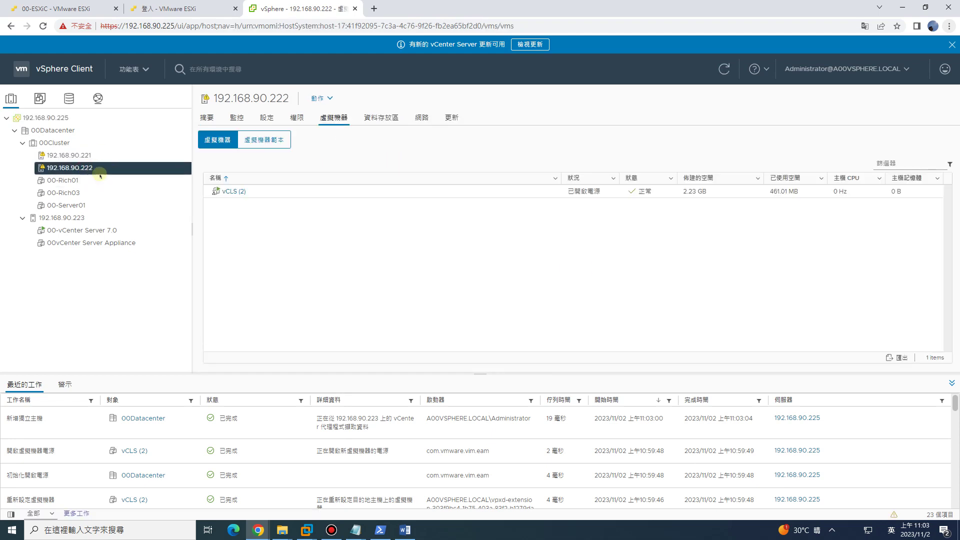
click(85, 156)
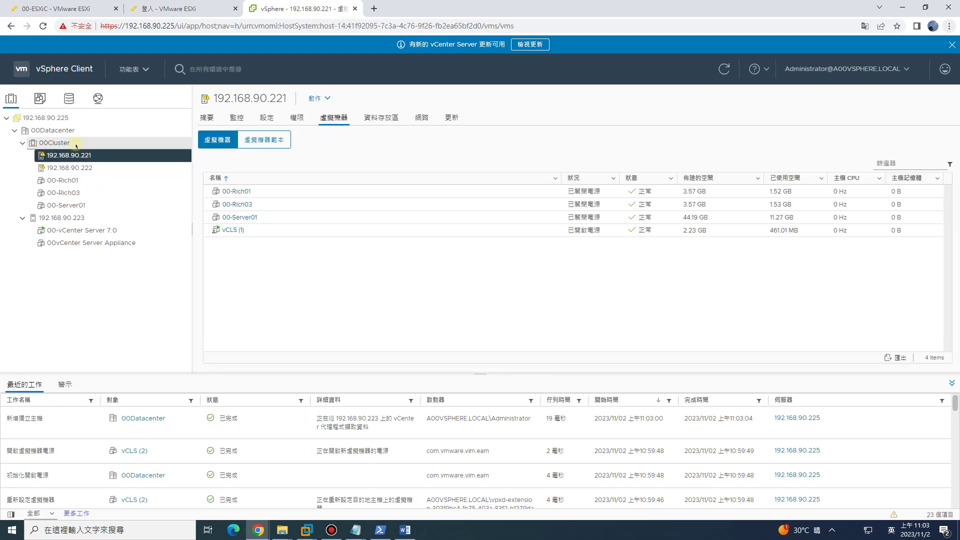
click(355, 530)
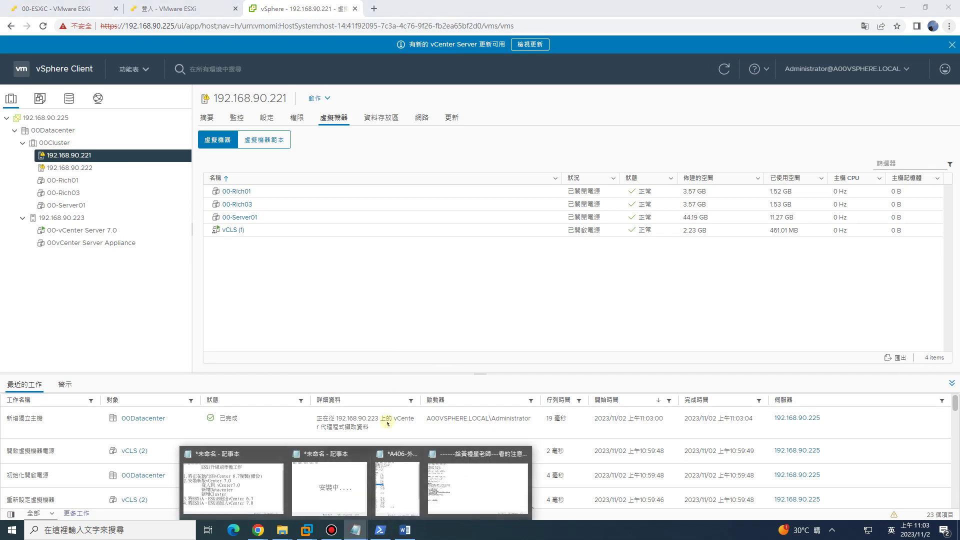
Bring the checklist forward and highlight steps 1–2: log in to vCenter 7.0, add Datacenter and Cluster.
click(237, 497)
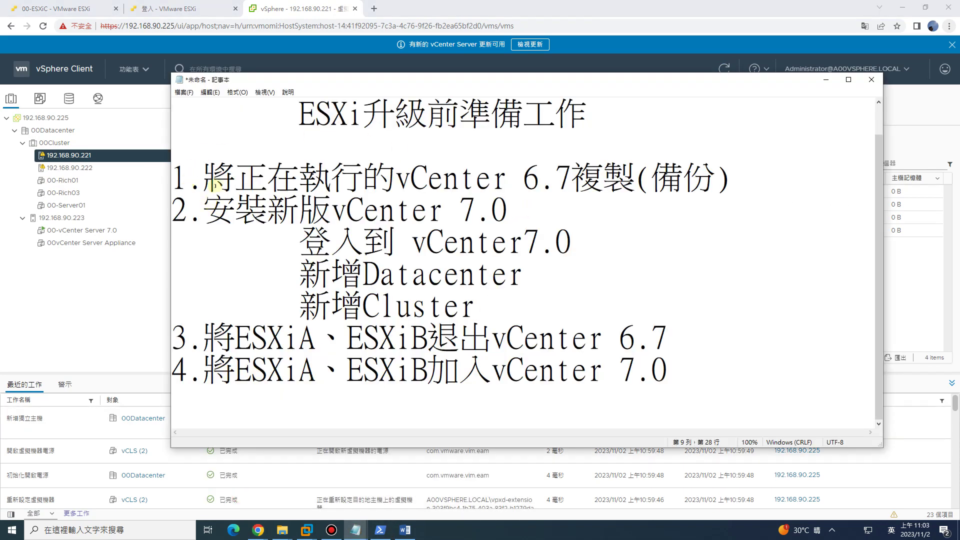
drag(175, 180, 576, 195)
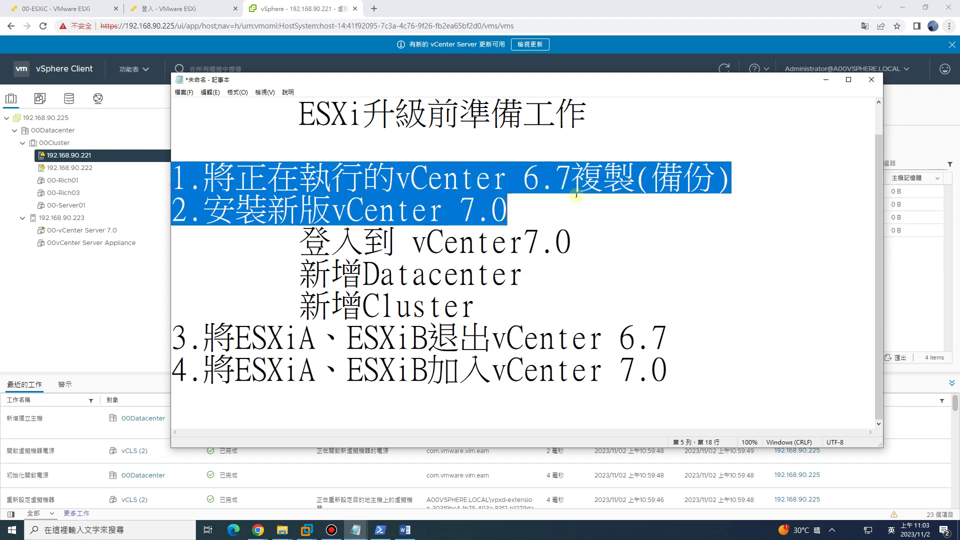
click(576, 195)
drag(331, 210, 506, 209)
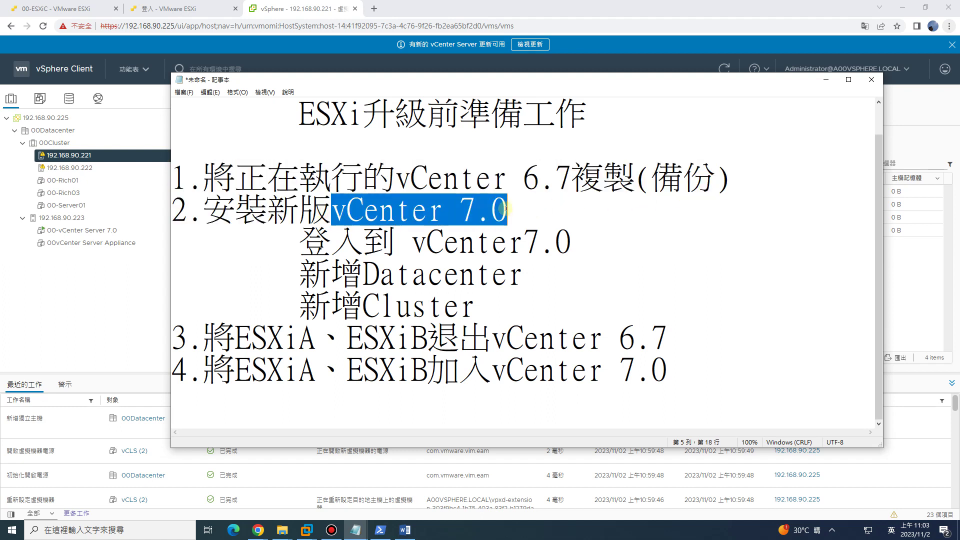
drag(369, 242, 487, 243)
click(361, 272)
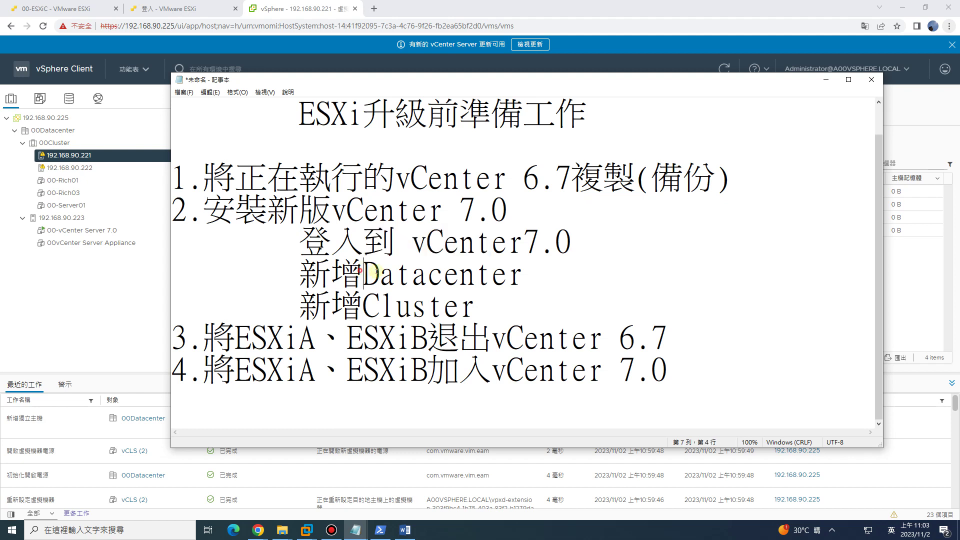
drag(362, 273, 459, 272)
drag(375, 306, 453, 306)
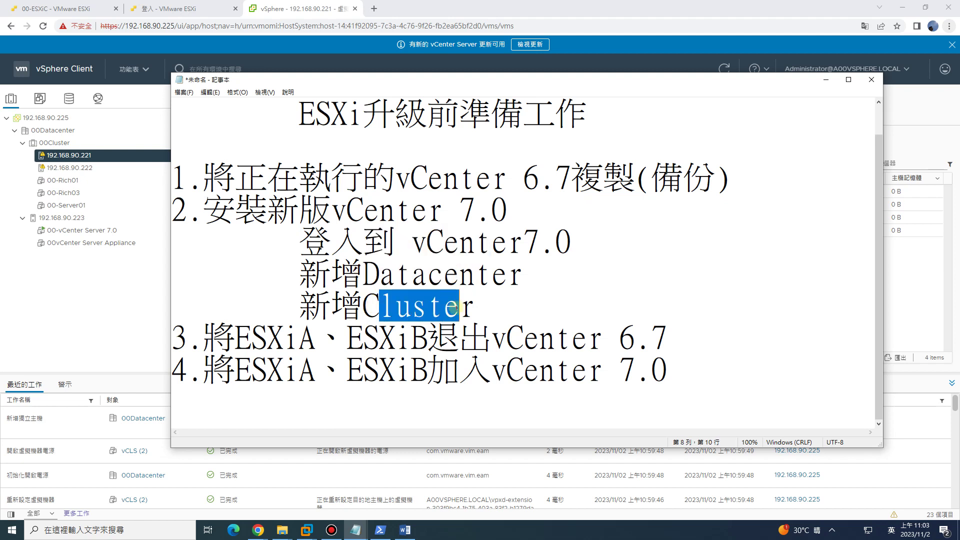
Highlight step 3 (remove hosts from vCenter 6.7), step 4 (join vCenter 7.0), and the checklist title.
drag(266, 371, 636, 372)
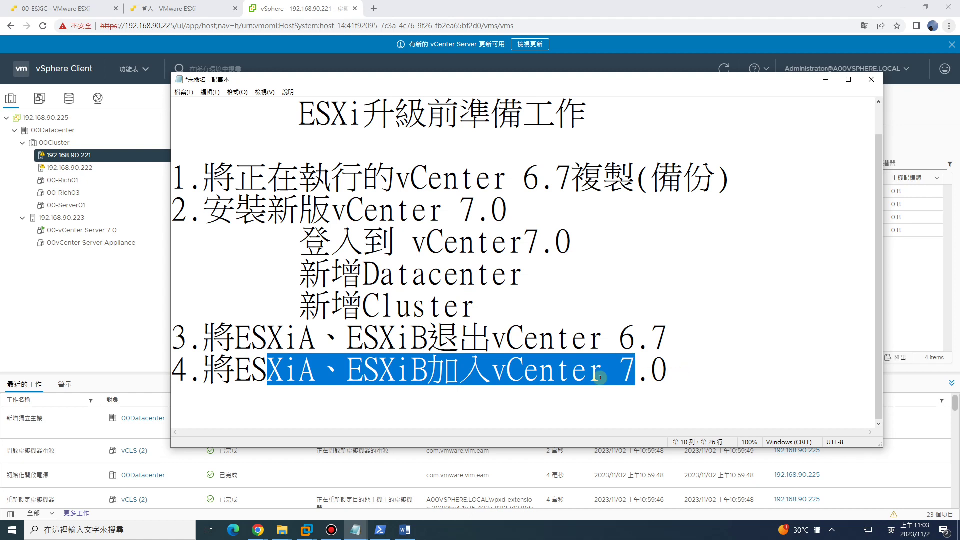
drag(686, 335, 434, 341)
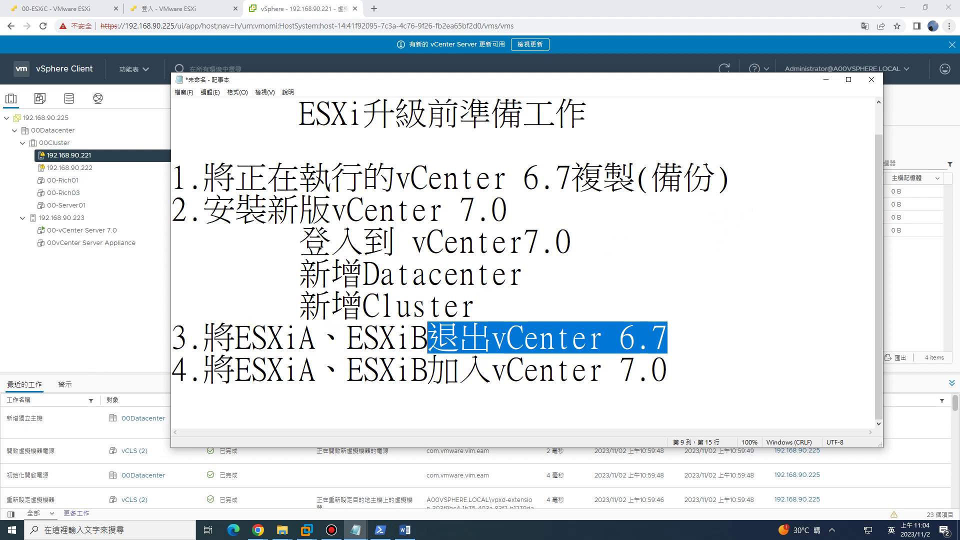
drag(523, 337, 431, 344)
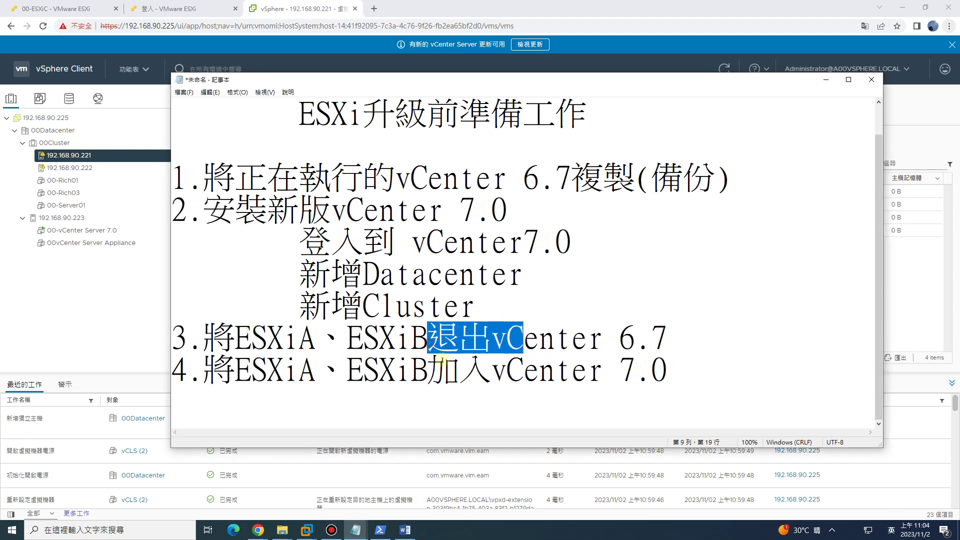
drag(336, 377, 558, 373)
click(670, 371)
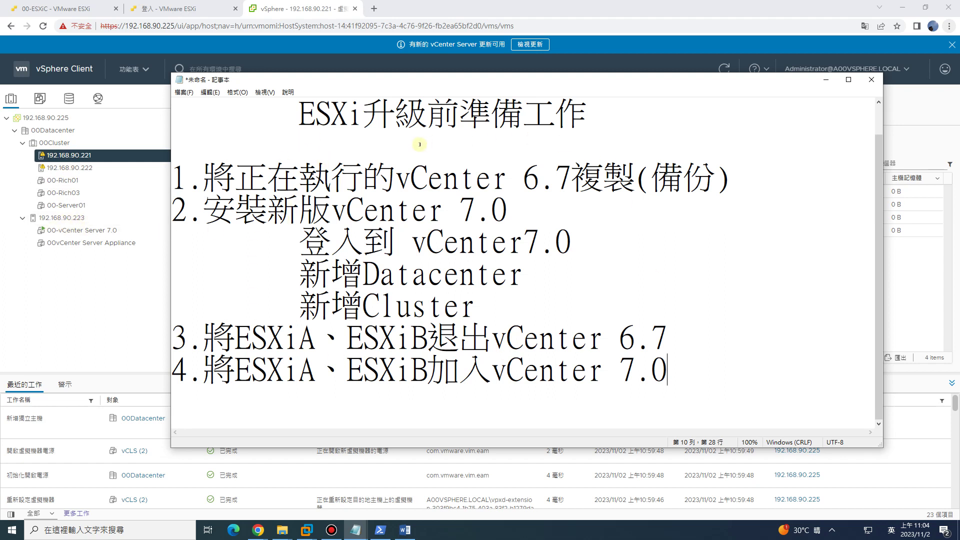
drag(396, 116, 587, 116)
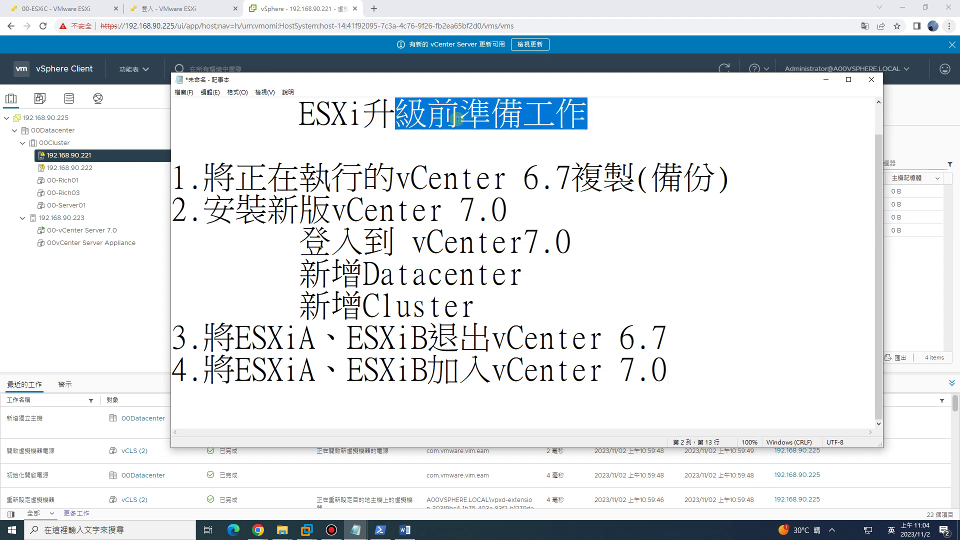